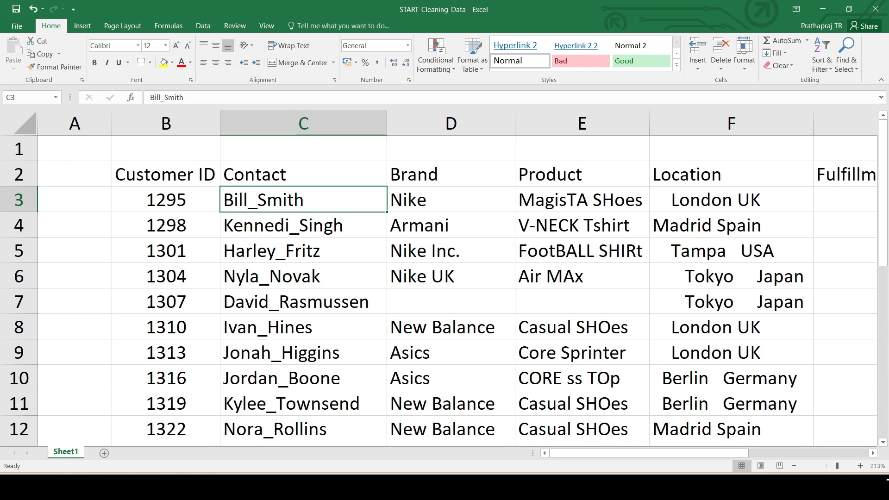
{"action": "mouse_move", "coordinate": [883, 258]}
{"action": "left_mouse_down"}
{"action": "mouse_move", "coordinate": [883, 433]}
{"action": "mouse_move", "coordinate": [883, 258]}
{"action": "left_mouse_up"}
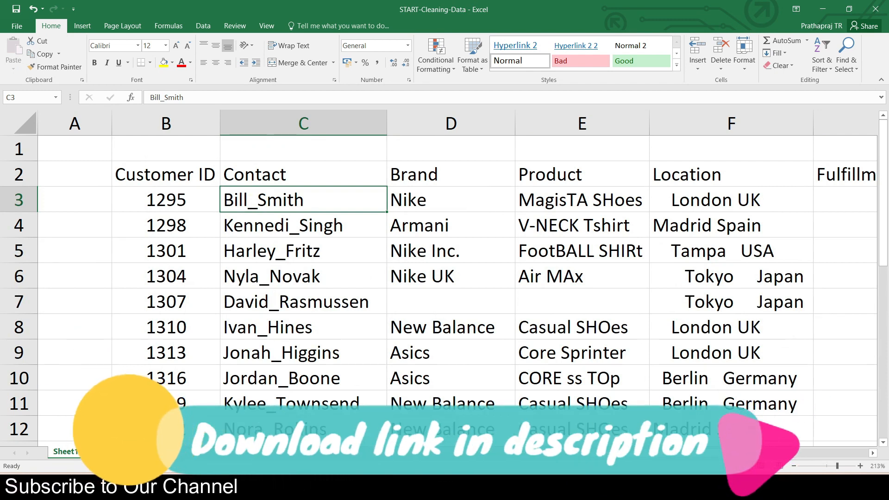
{"action": "left_click_drag", "start_coordinate": [883, 208], "coordinate": [883, 336]}
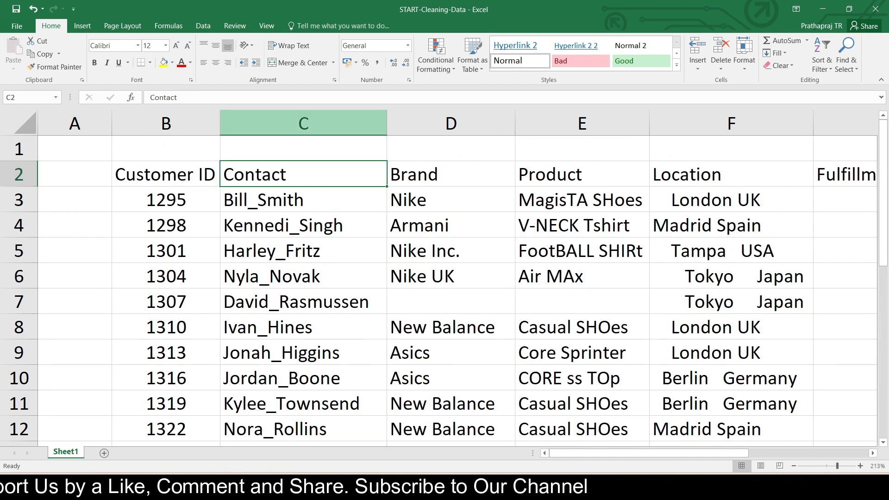
Step: Insert two blank columns between the Contact and Brand columns
{"action": "left_click", "coordinate": [304, 123]}
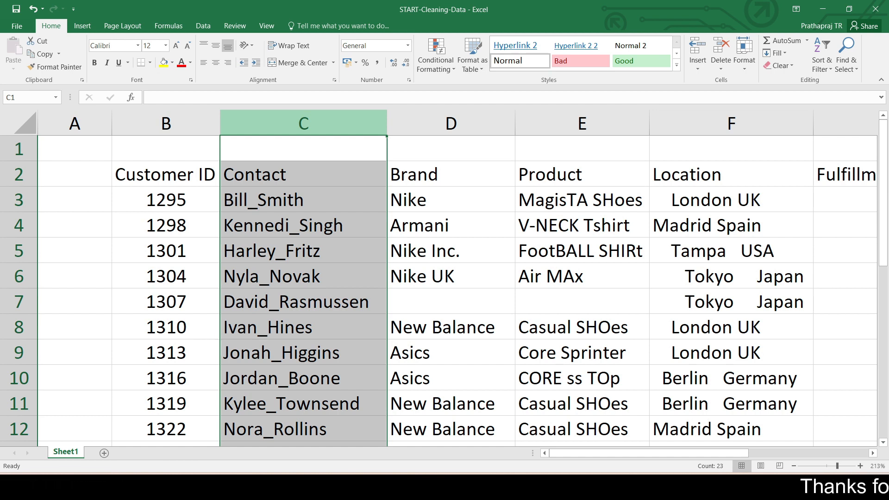
{"action": "left_click", "coordinate": [304, 175]}
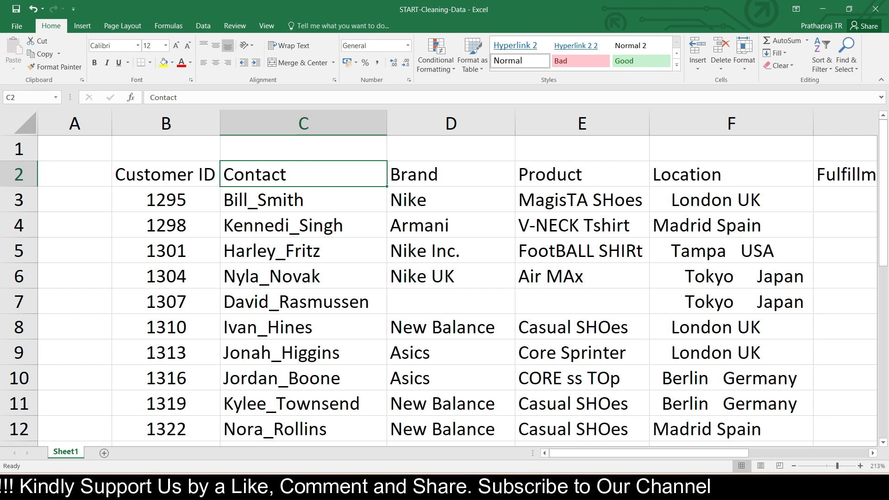
{"action": "key", "text": "Right"}
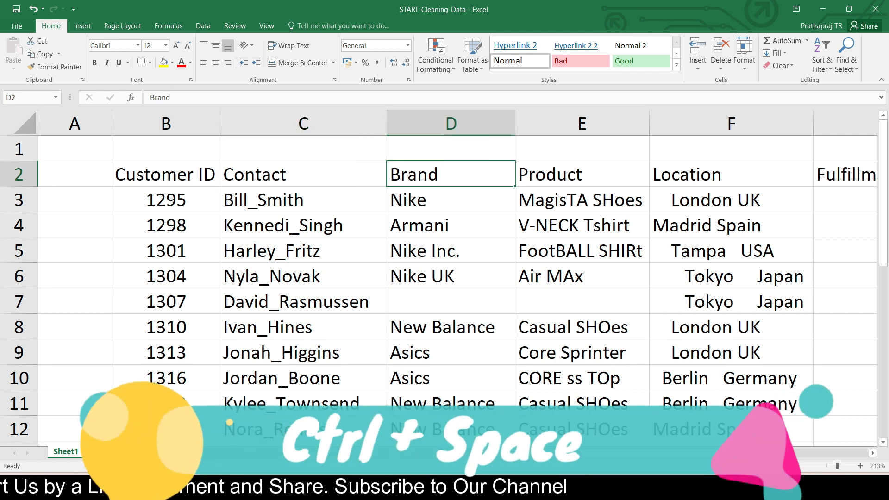
{"action": "key", "text": "ctrl+space"}
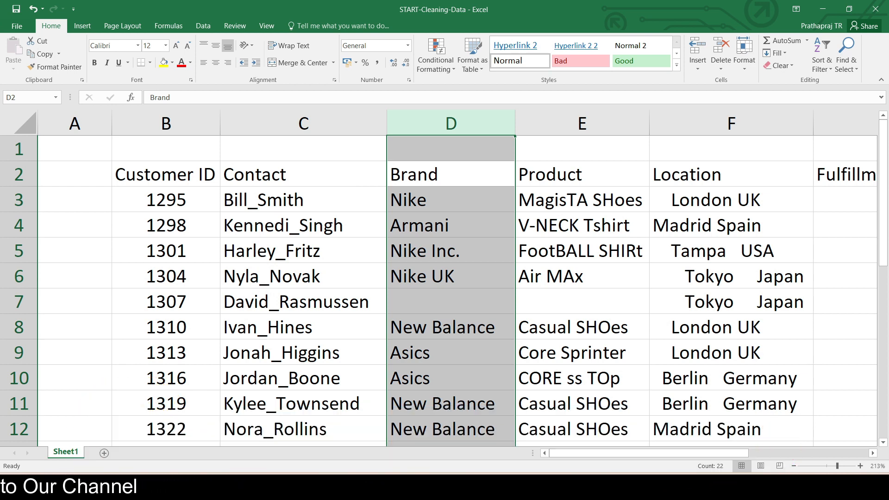
{"action": "key", "text": "ctrl+shift+plus"}
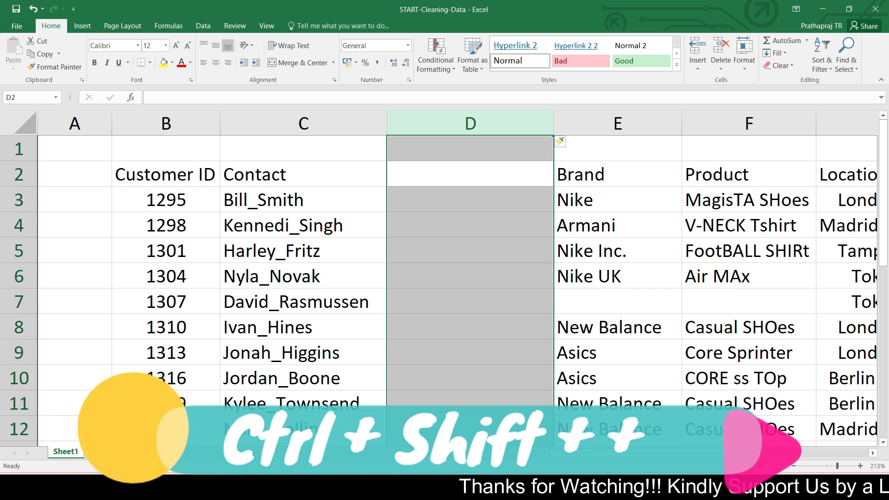
{"action": "key", "text": "ctrl+shift+plus"}
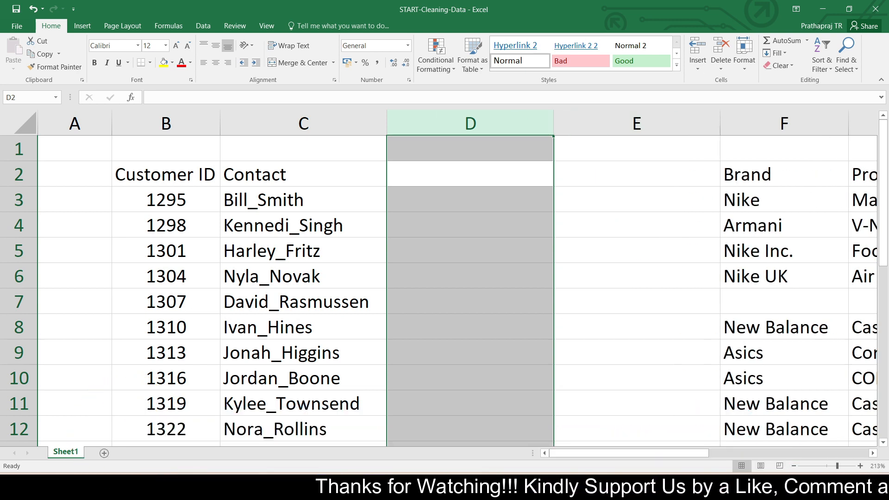
Step: Enter the headers First Name in D2 and Last Name in E2
{"action": "left_click", "coordinate": [470, 174]}
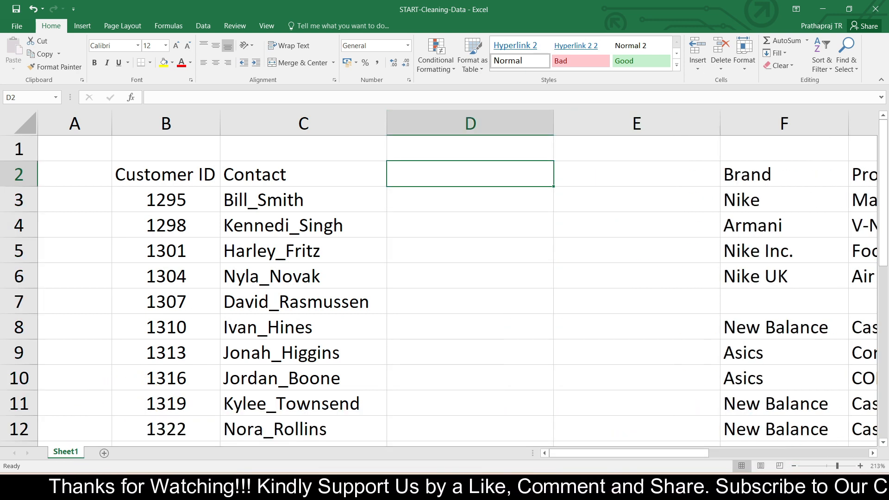
{"action": "type", "text": "Fir"}
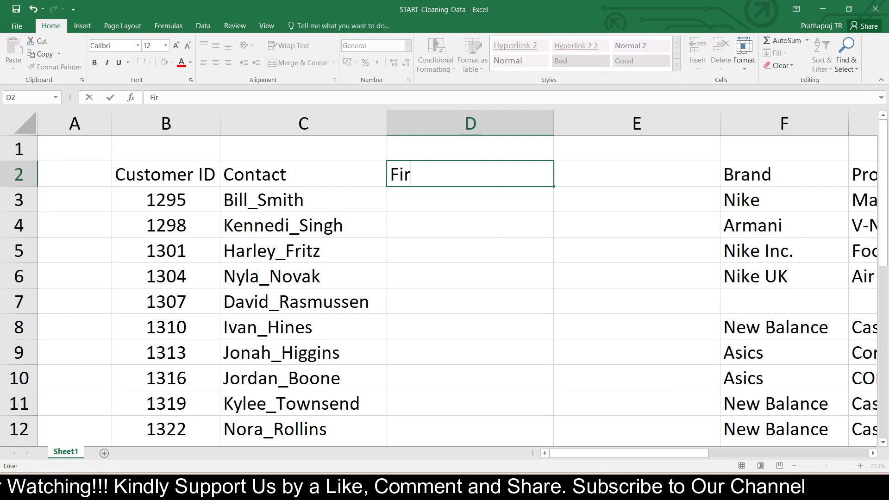
{"action": "type", "text": "st Name"}
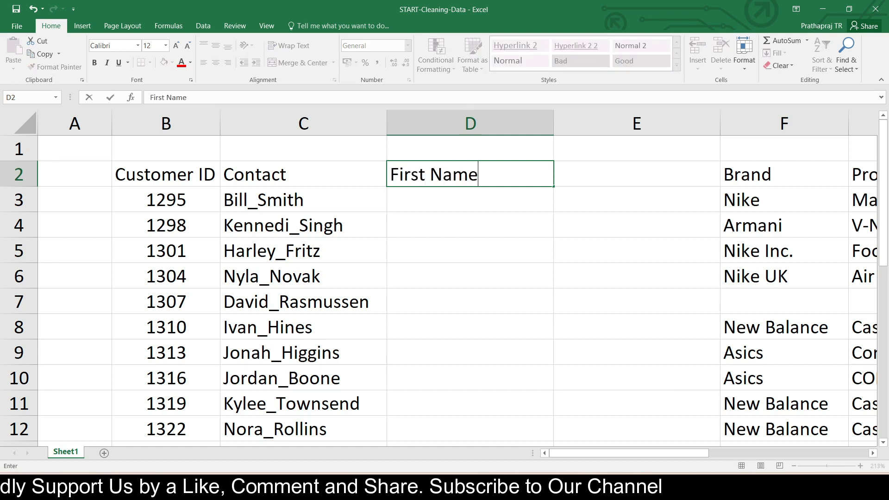
{"action": "key", "text": "Tab"}
{"action": "type", "text": "Las"}
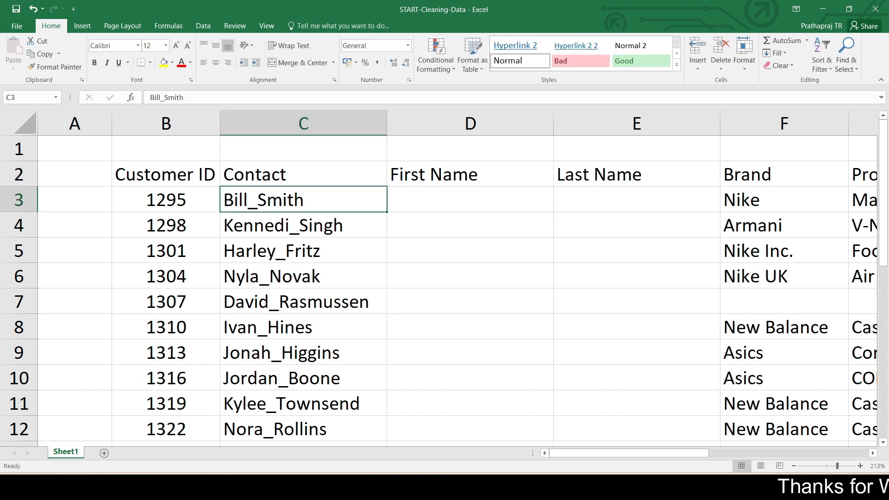
Step: Start Text to Columns on the contact names in C3:C26, treating the data as Delimited
{"action": "left_click", "coordinate": [470, 199]}
{"action": "left_click", "coordinate": [637, 199]}
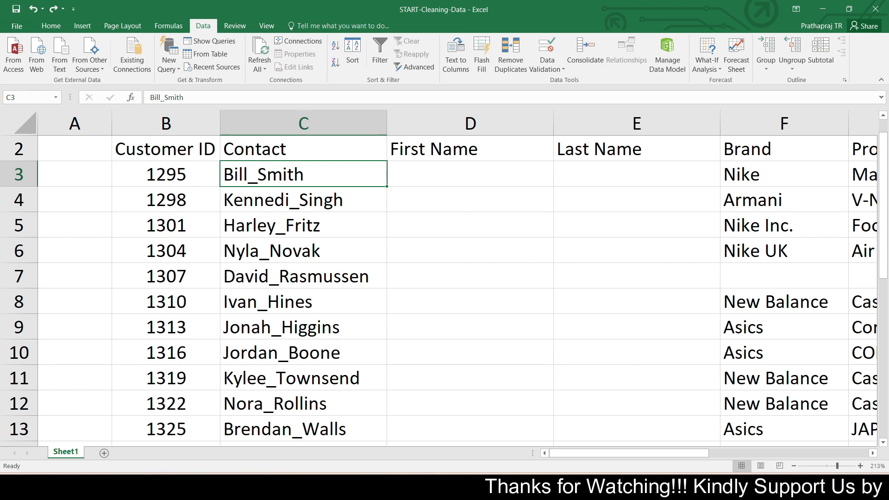
{"action": "key", "text": "ctrl+shift+Down"}
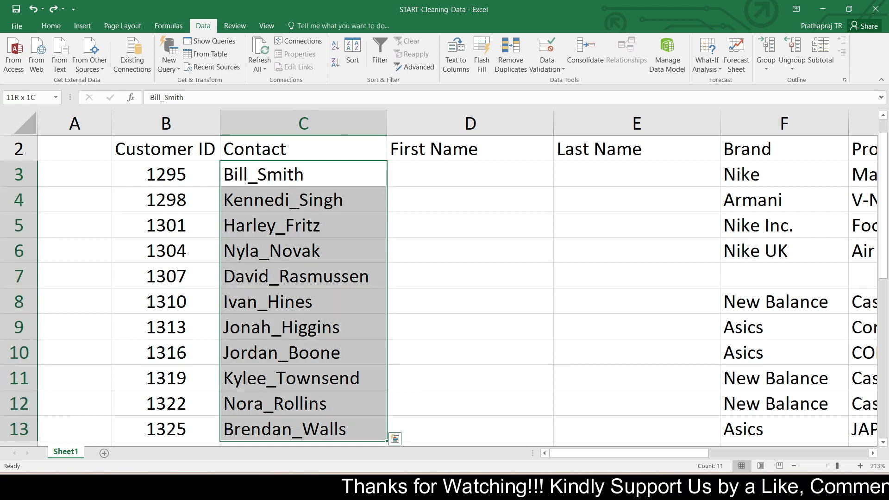
{"action": "key", "text": "ctrl+shift+Down"}
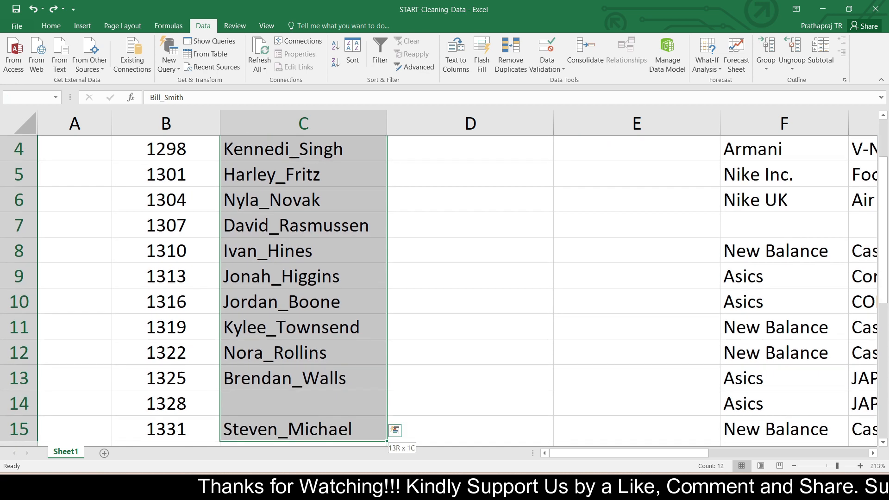
{"action": "key", "text": "ctrl+shift+Down"}
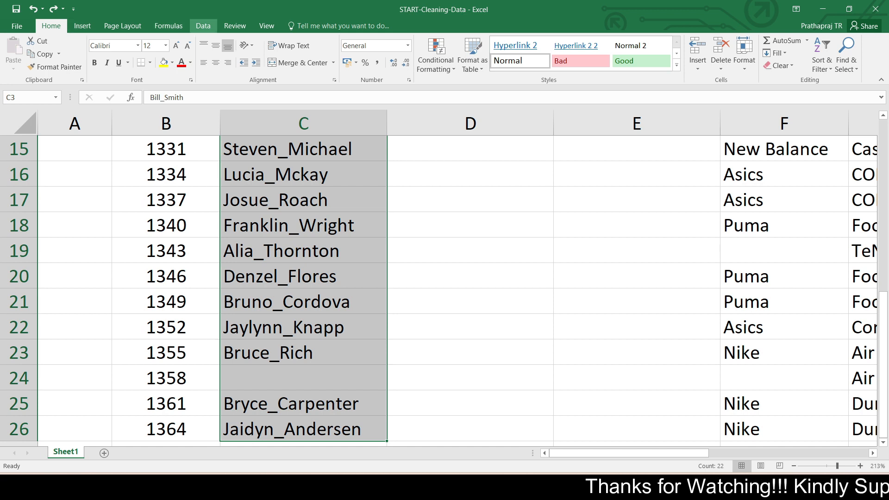
{"action": "left_click", "coordinate": [202, 26]}
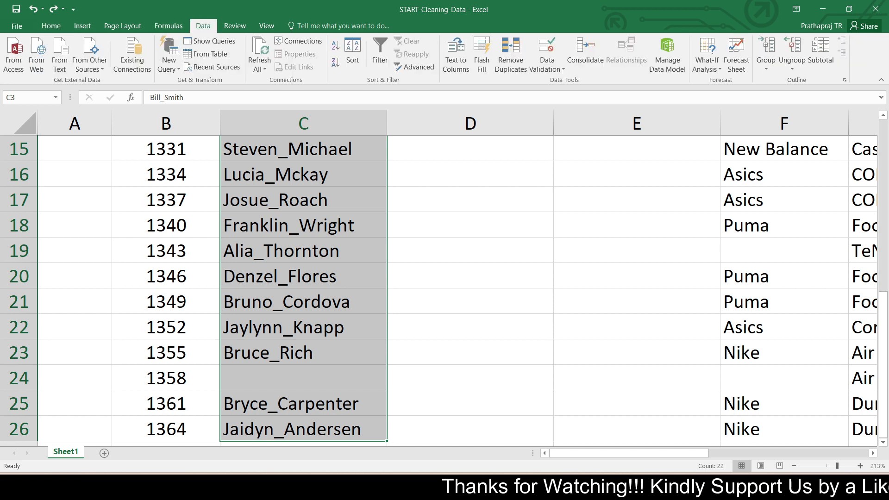
{"action": "left_click", "coordinate": [455, 55]}
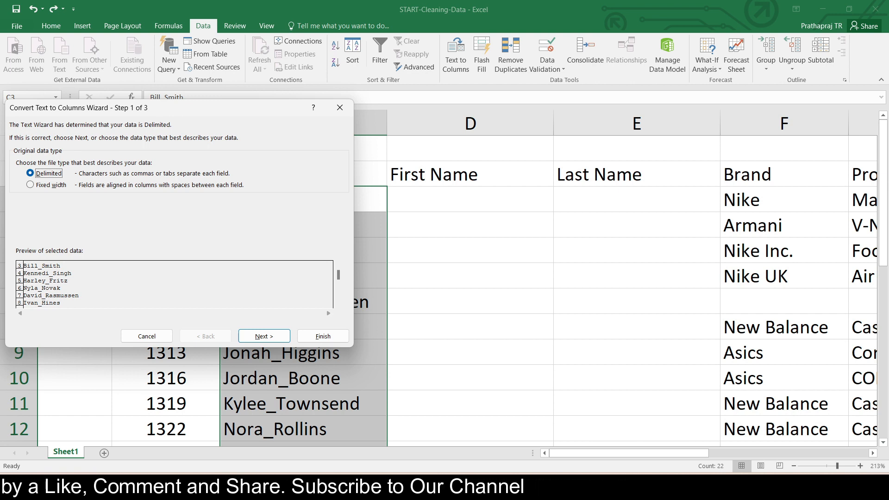
{"action": "left_click_drag", "start_coordinate": [180, 107], "coordinate": [428, 137]}
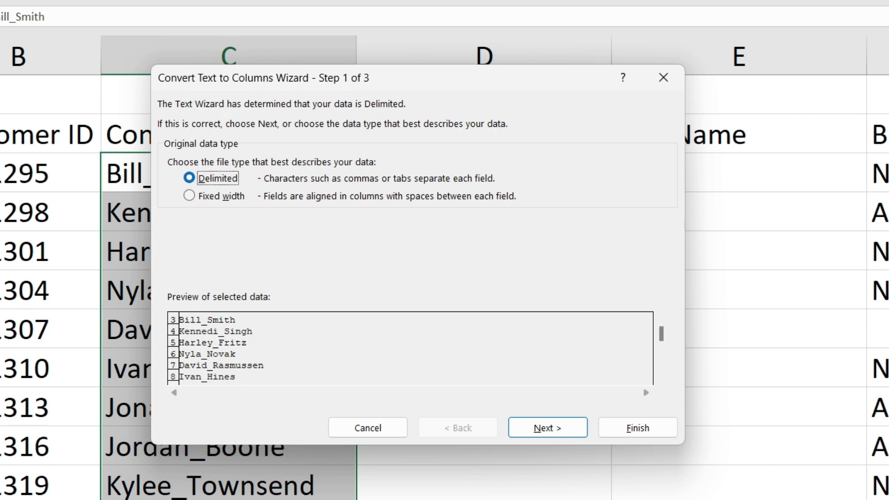
{"action": "key", "text": "Down"}
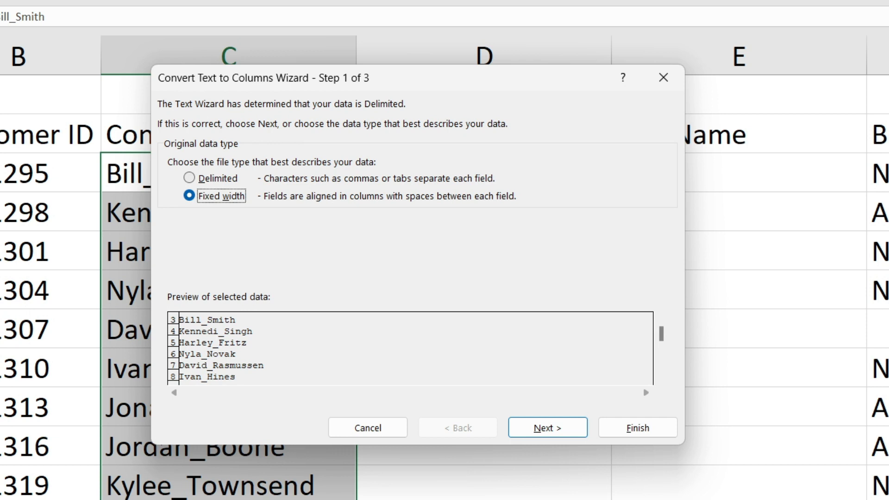
{"action": "key", "text": "Up"}
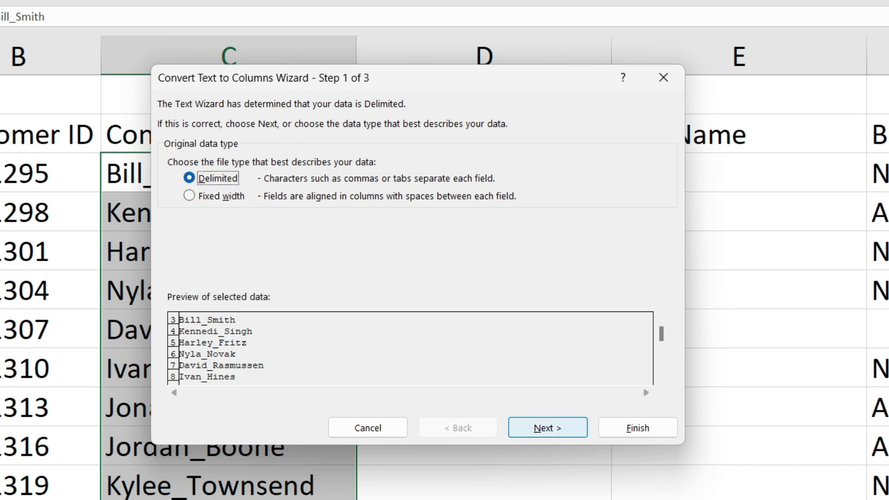
{"action": "left_click", "coordinate": [548, 428]}
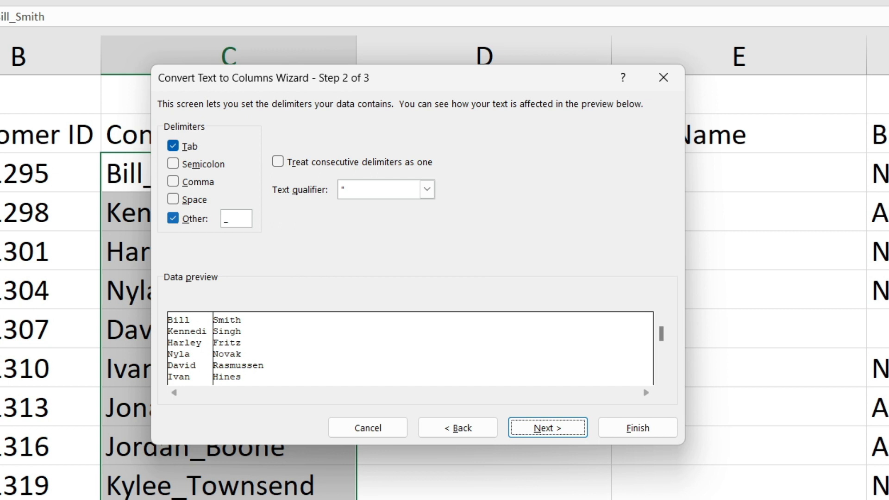
Step: Split the names at a custom underscore delimiter, keeping Tab enabled as well, and accept the delimiter settings
{"action": "key", "text": "alt+o"}
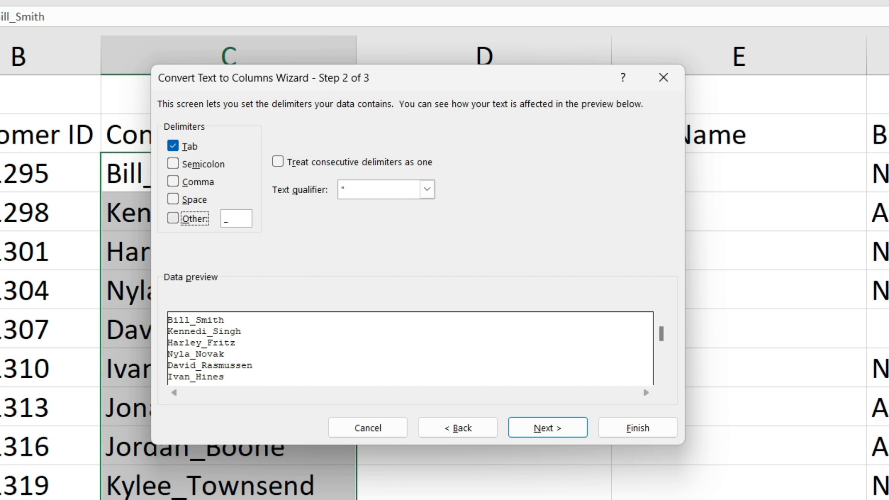
{"action": "key", "text": "space"}
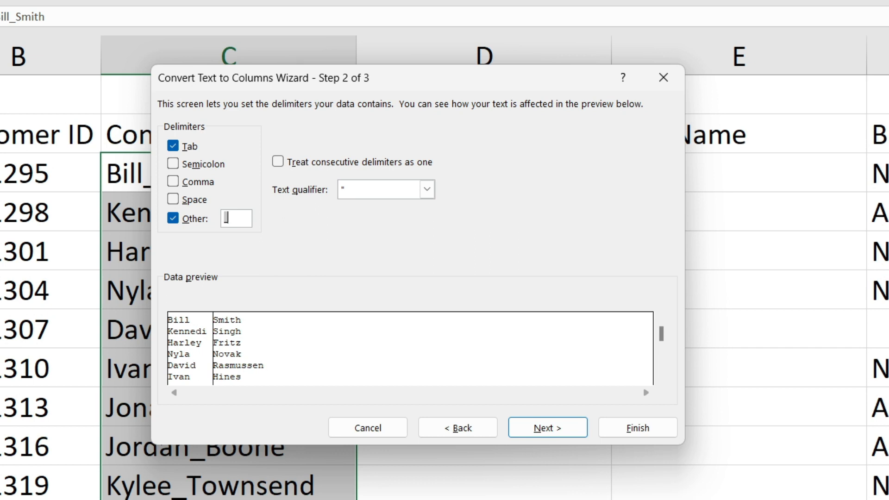
{"action": "key", "text": "Return"}
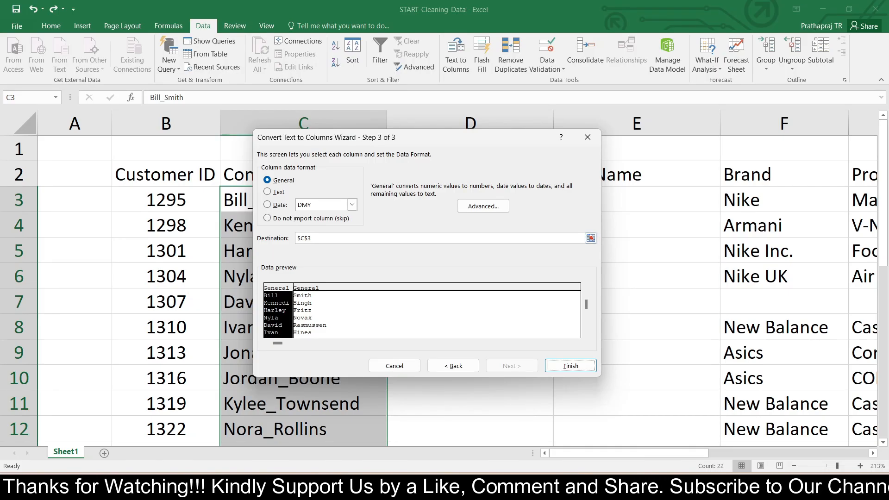
Step: Set the destination of the split names to $D$3 and finish the conversion
{"action": "left_click", "coordinate": [417, 238]}
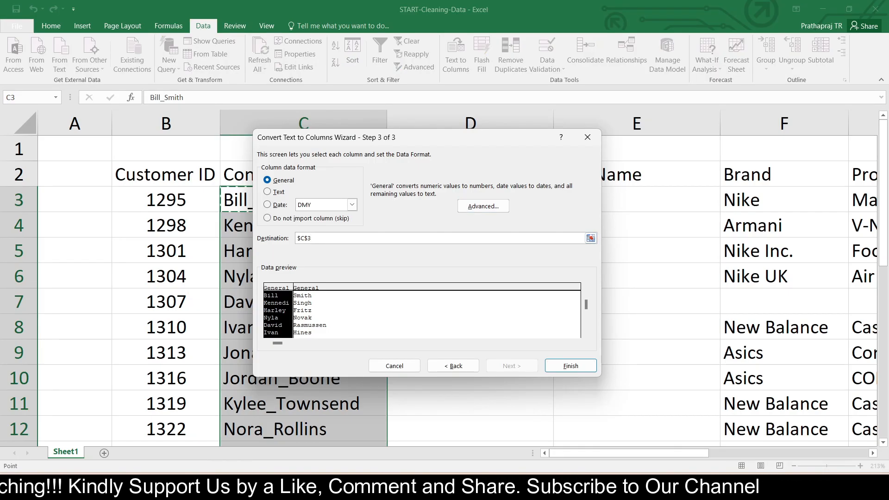
{"action": "left_click_drag", "start_coordinate": [426, 138], "coordinate": [210, 108]}
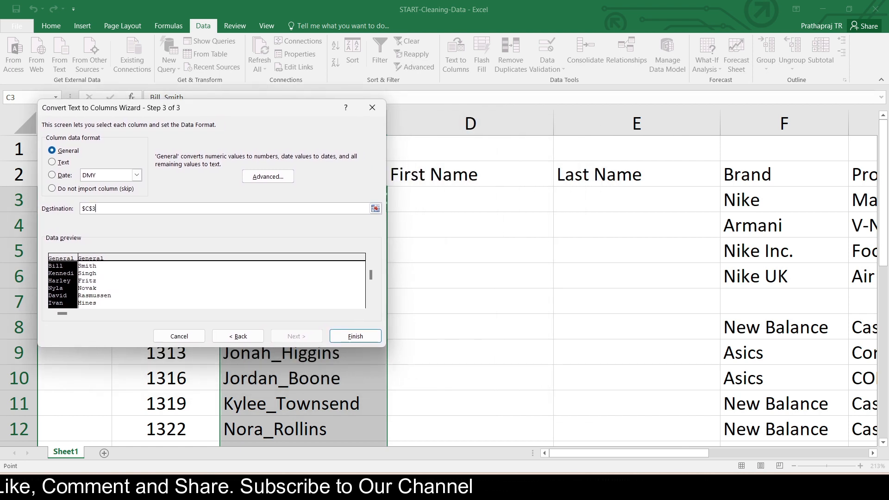
{"action": "left_click", "coordinate": [470, 199]}
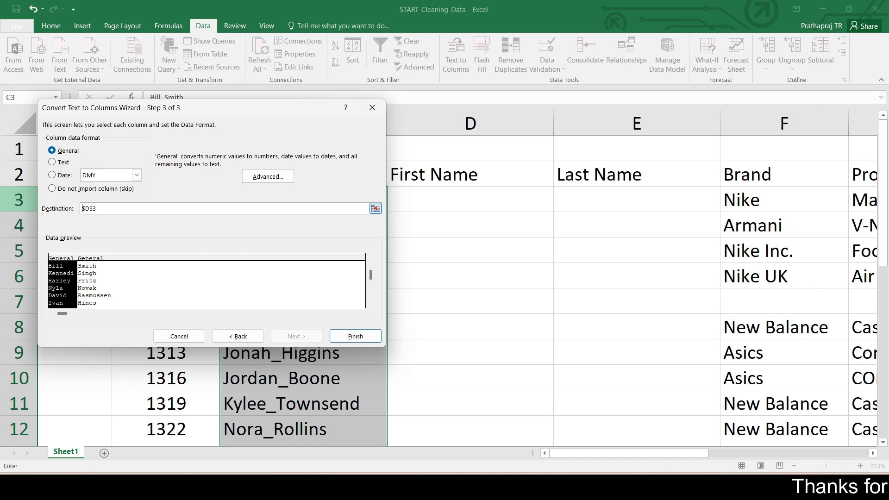
{"action": "left_click", "coordinate": [356, 336]}
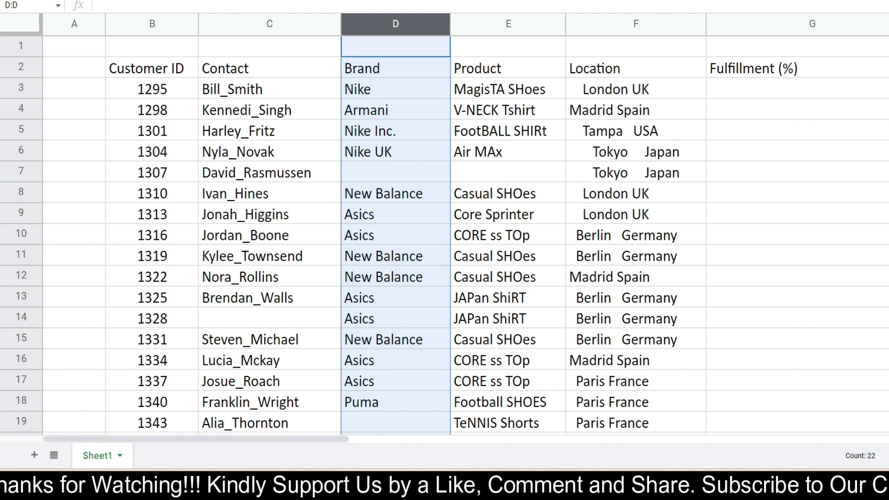
Step: Insert a blank column between Brand and Product and list the unique brands from E3 with =UNIQUE(D3:D)
{"action": "key", "text": "ctrl+y"}
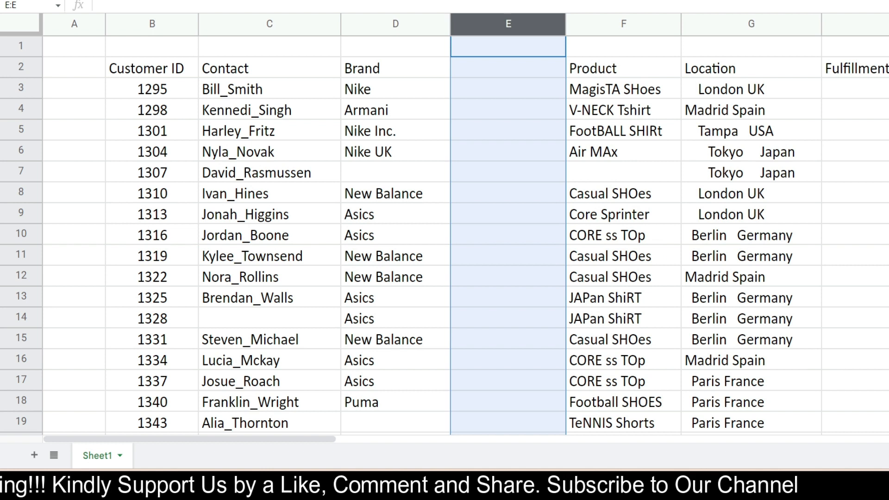
{"action": "left_click", "coordinate": [508, 88]}
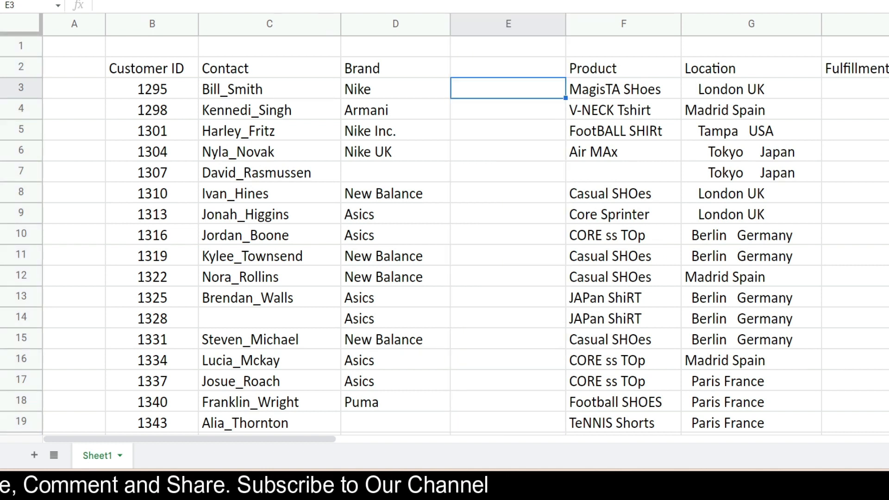
{"action": "type", "text": "=uni"}
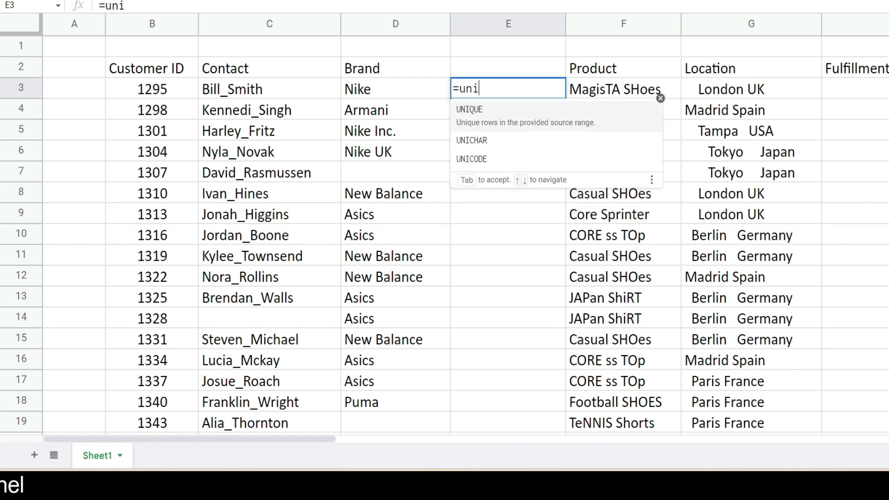
{"action": "key", "text": "Tab"}
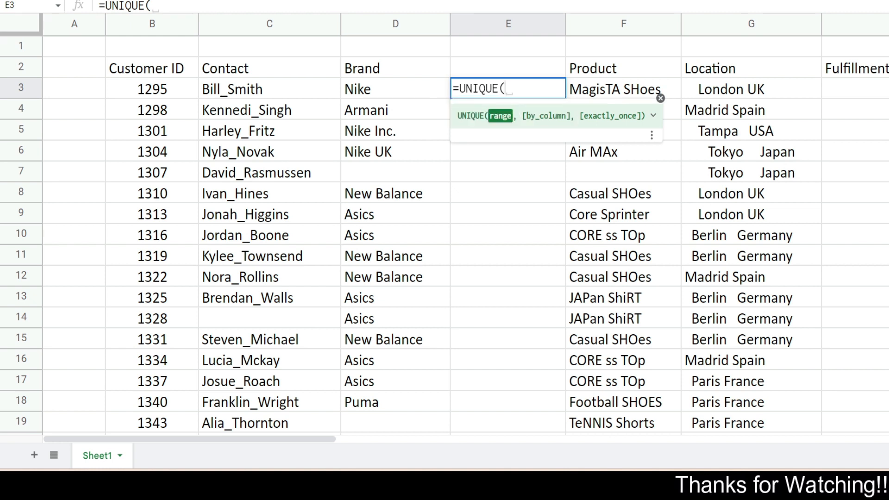
{"action": "key", "text": "Left"}
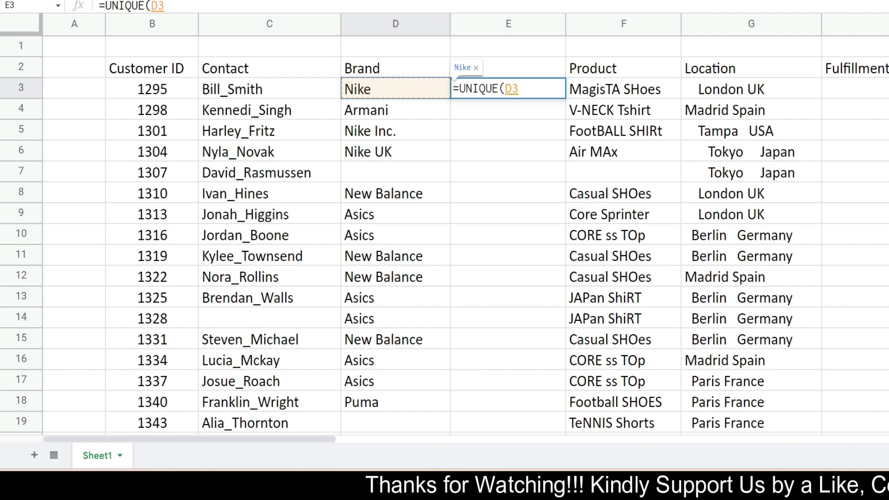
{"action": "type", "text": ":"}
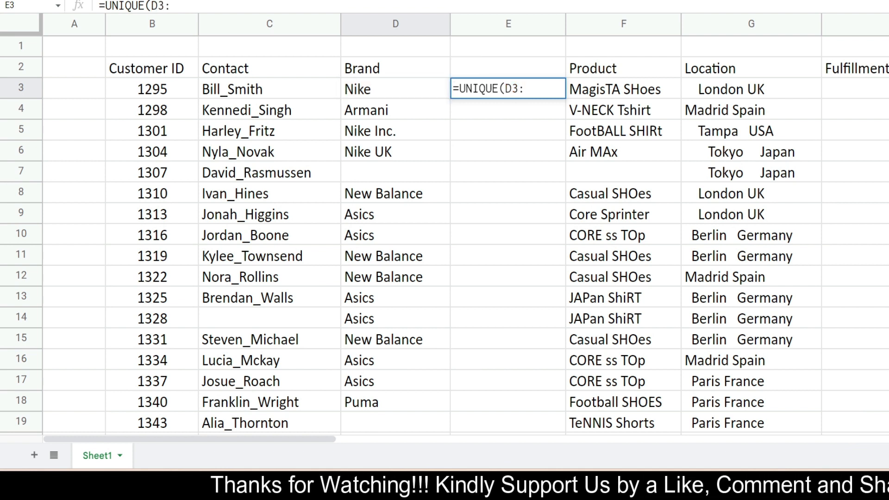
{"action": "type", "text": "d"}
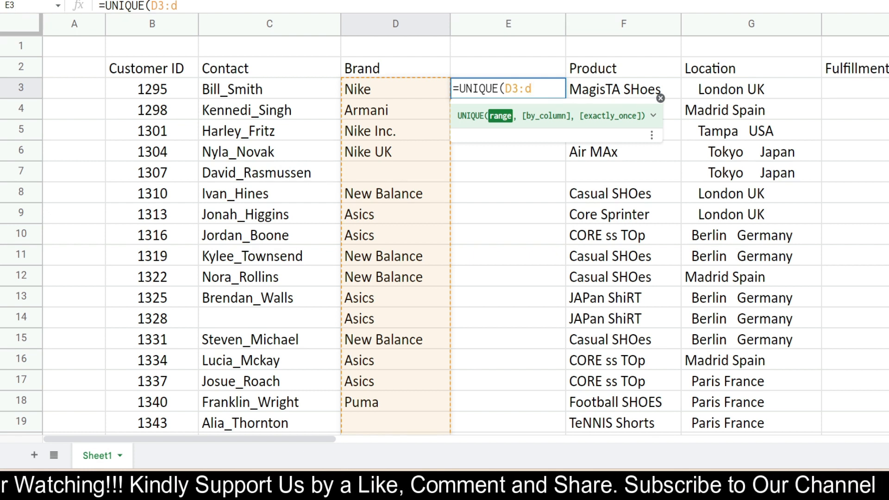
{"action": "key", "text": "Return"}
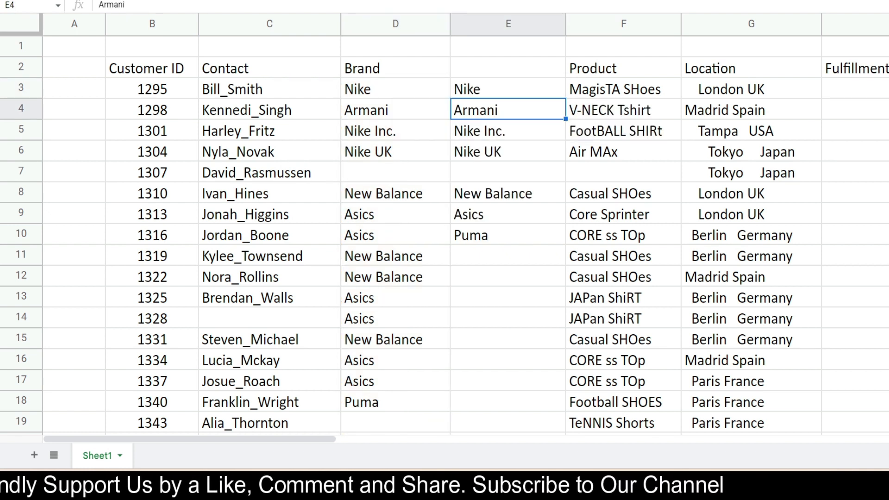
Step: Examine the unique brand list in column E for differing spellings of the same brand
{"action": "key", "text": "Up"}
{"action": "key", "text": "Down"}
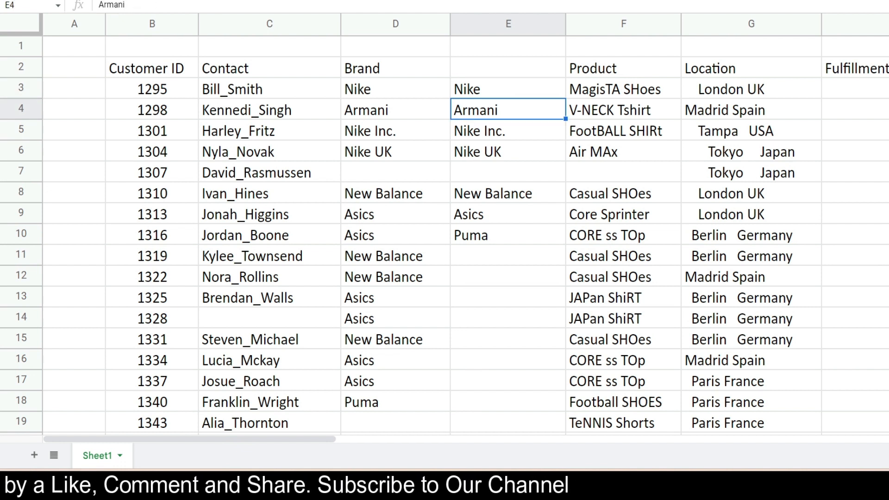
{"action": "key", "text": "Down"}
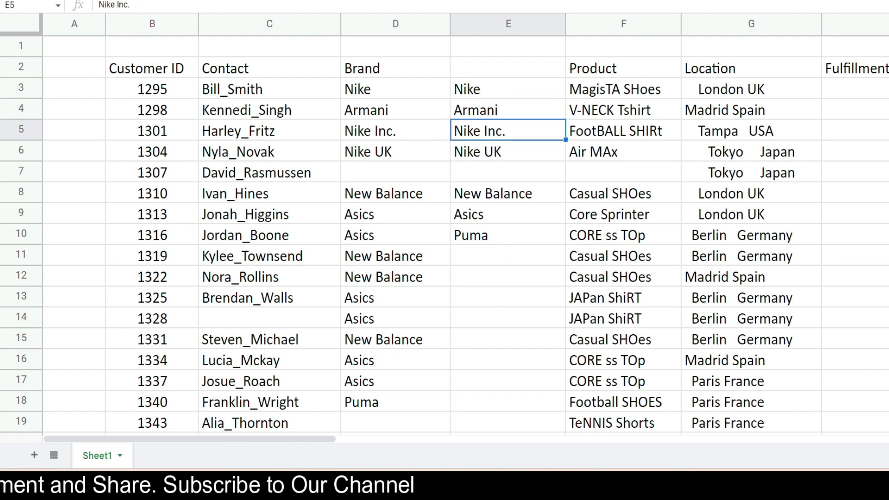
{"action": "key", "text": "Up"}
{"action": "key", "text": "Up"}
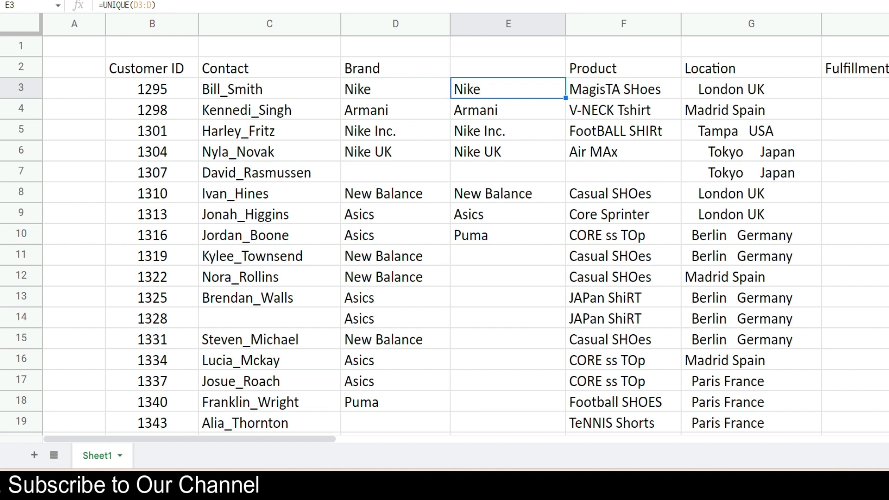
{"action": "key", "text": "Down"}
{"action": "key", "text": "Down"}
{"action": "key", "text": "Down"}
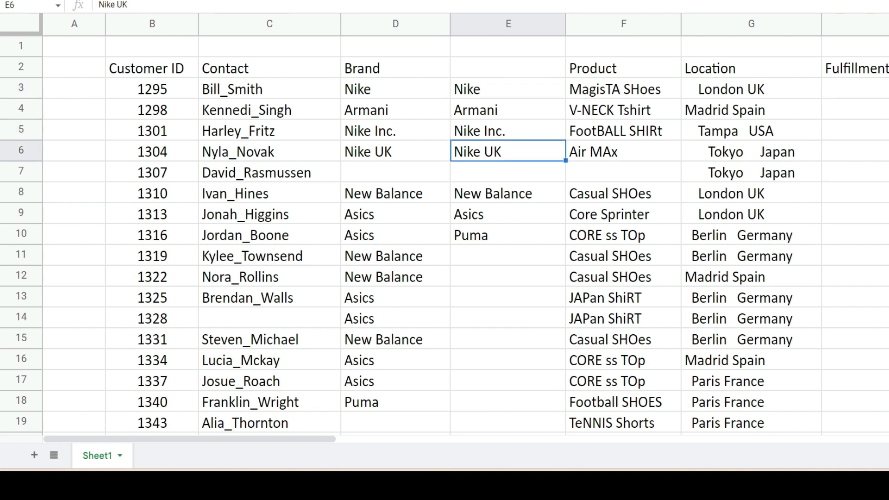
{"action": "key", "text": "Down"}
{"action": "key", "text": "Down"}
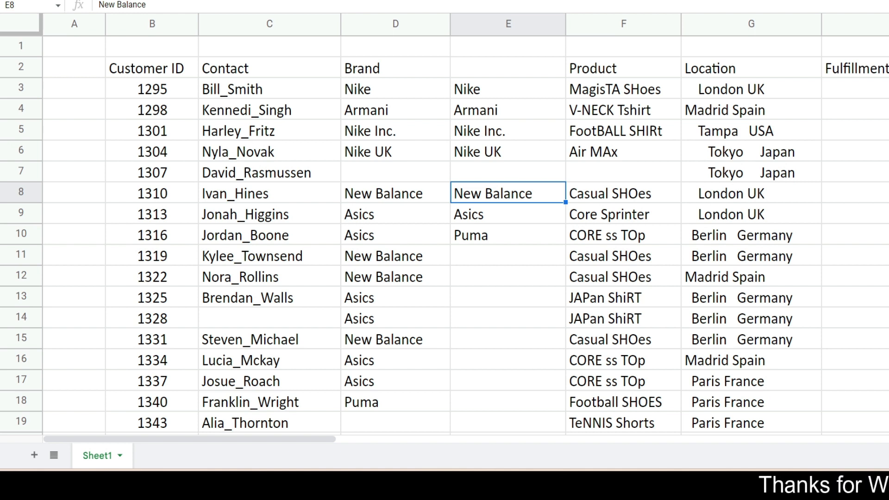
{"action": "key", "text": "Down"}
{"action": "key", "text": "Down"}
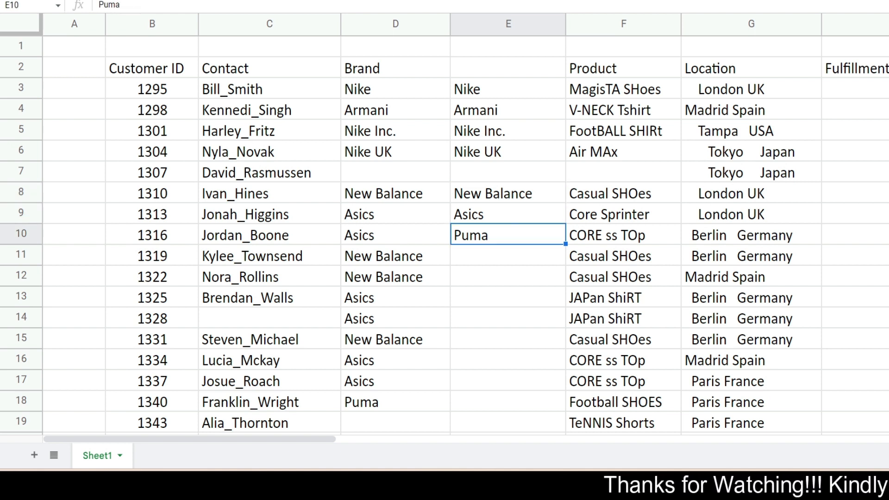
Step: Replace all instances of Nike Inc. and Nike UK with Nike across all sheets, with Match case enabled
{"action": "left_click", "coordinate": [508, 110]}
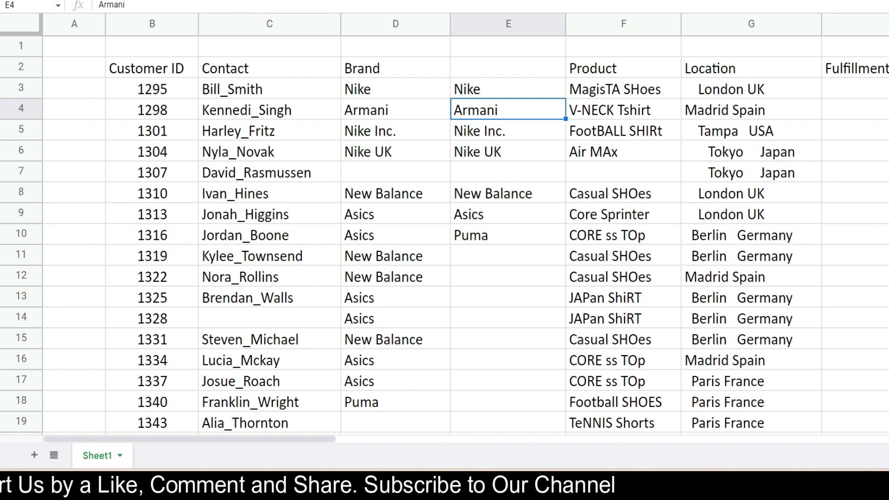
{"action": "key", "text": "ctrl+h"}
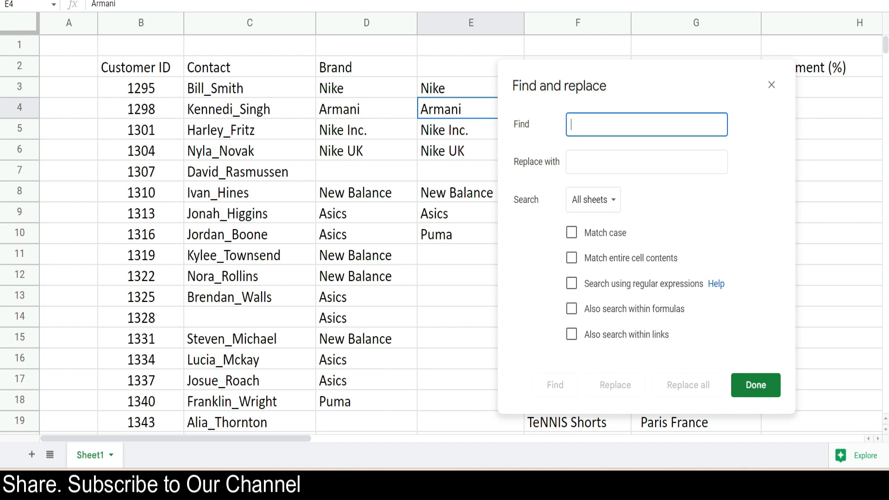
{"action": "type", "text": "Nike Inc."}
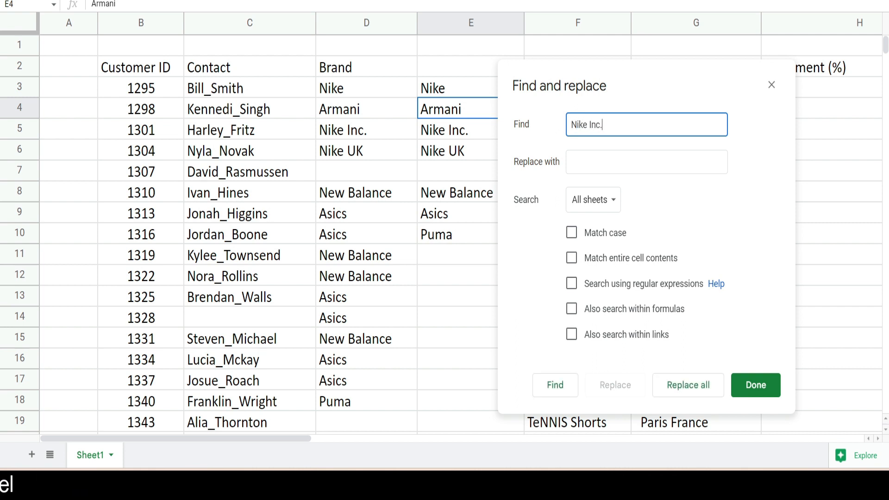
{"action": "left_click", "coordinate": [603, 162]}
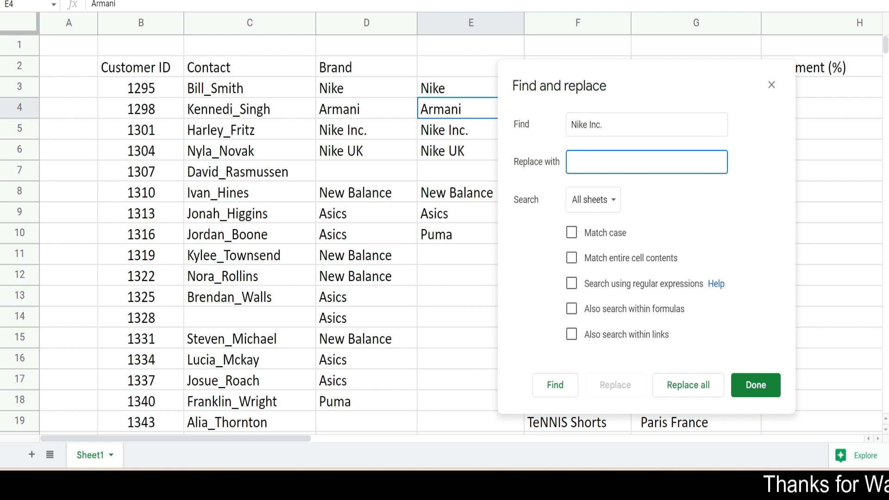
{"action": "type", "text": "Nike"}
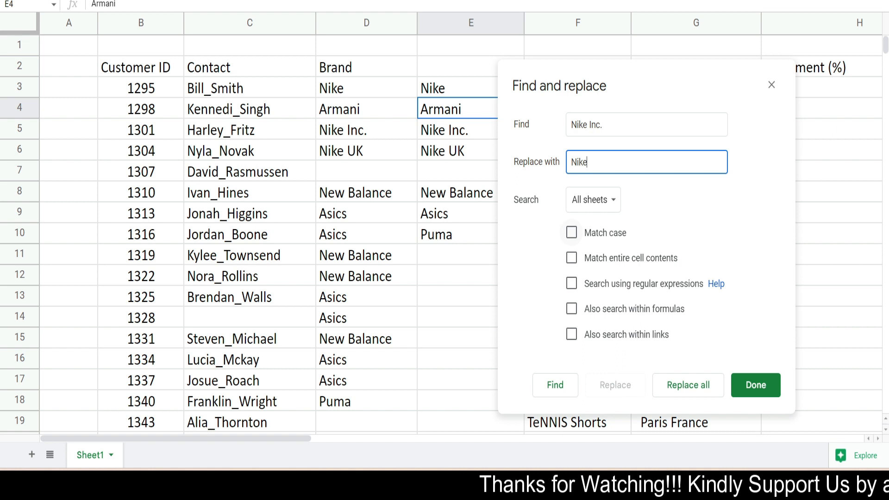
{"action": "left_click", "coordinate": [572, 232]}
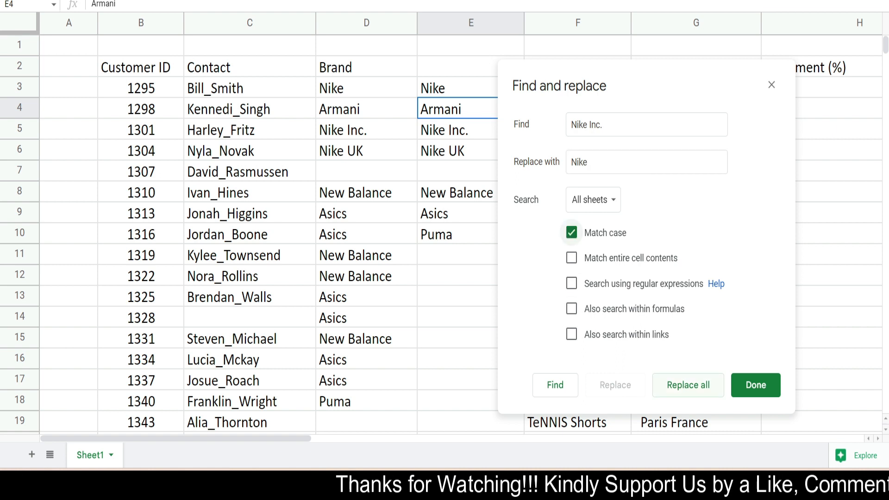
{"action": "left_click", "coordinate": [688, 385]}
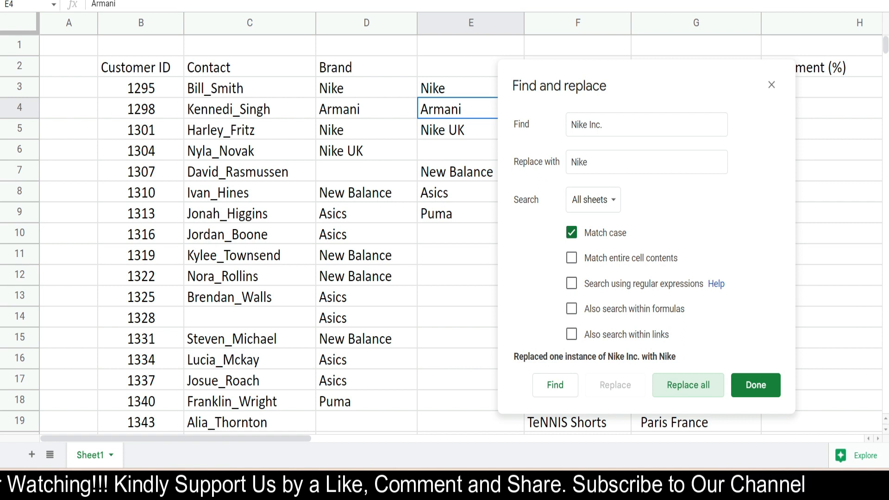
{"action": "left_click", "coordinate": [603, 124]}
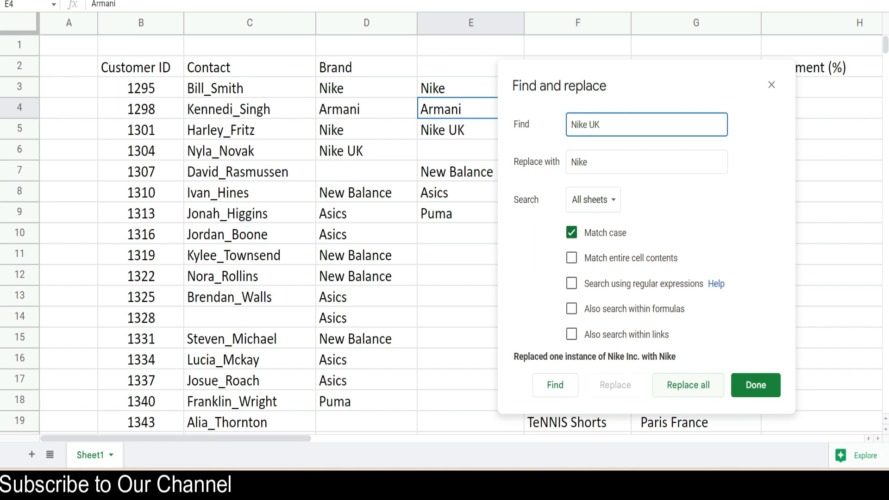
{"action": "left_click", "coordinate": [689, 386]}
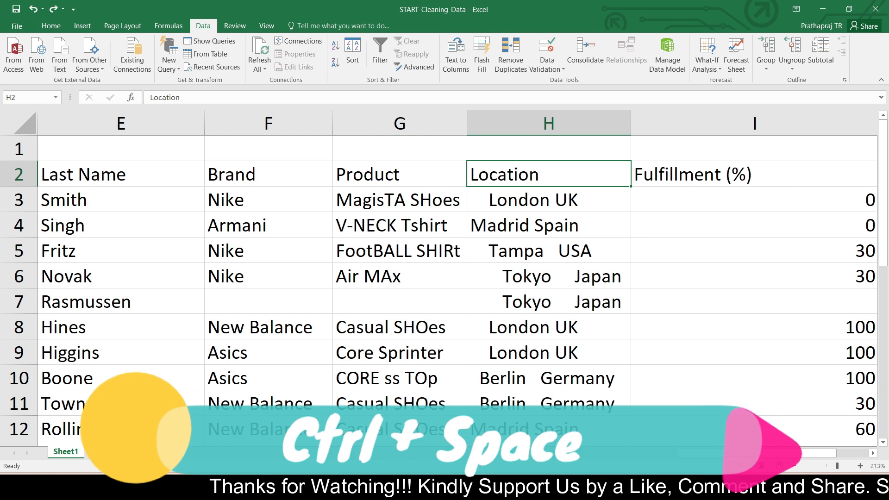
Step: Insert a blank column before Location and enter the header Product 1 in H2
{"action": "key", "text": "ctrl+space"}
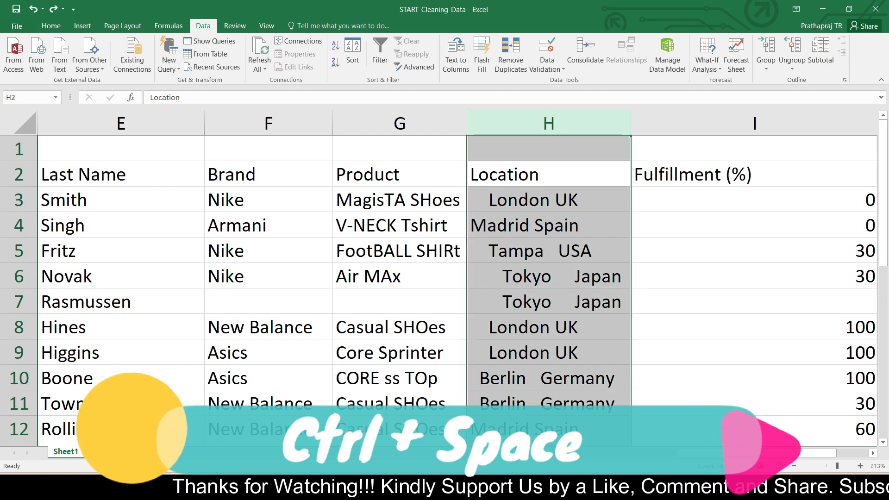
{"action": "key", "text": "ctrl+shift+plus"}
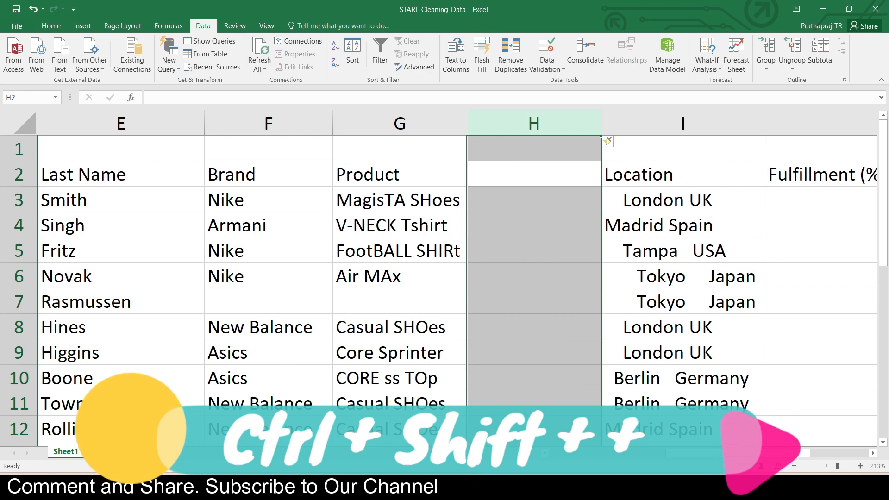
{"action": "key", "text": "Down"}
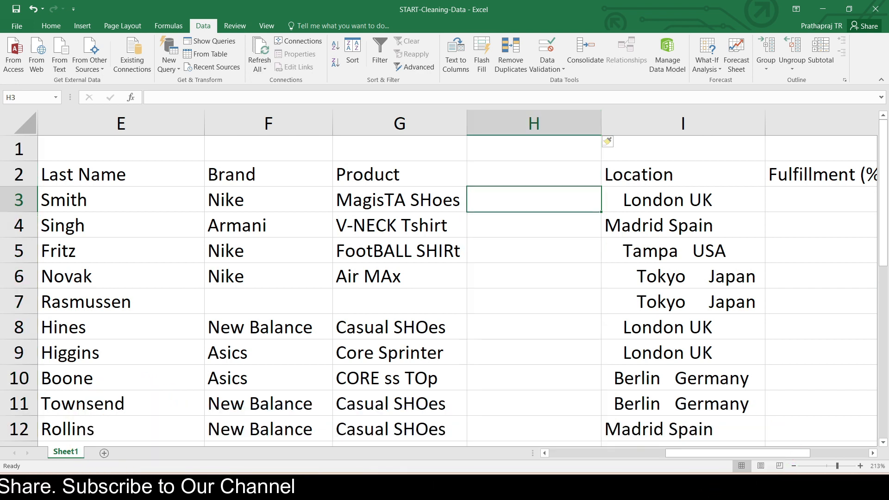
{"action": "key", "text": "Up"}
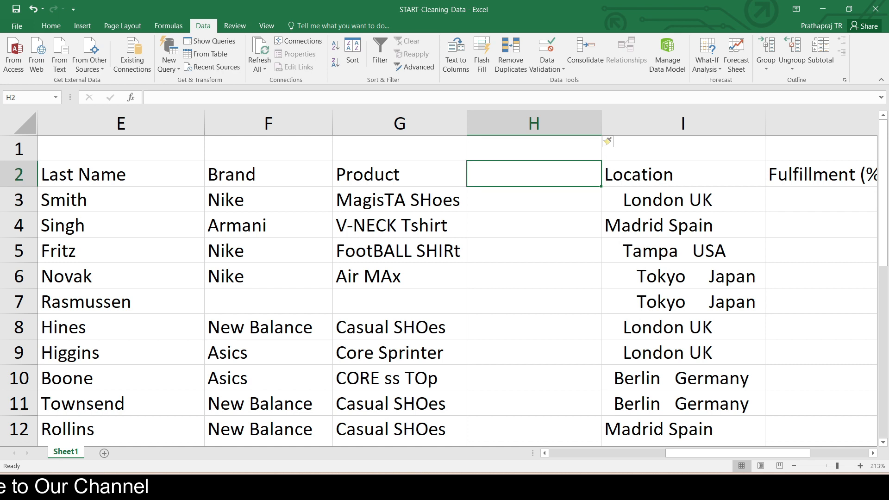
{"action": "type", "text": "Pr"}
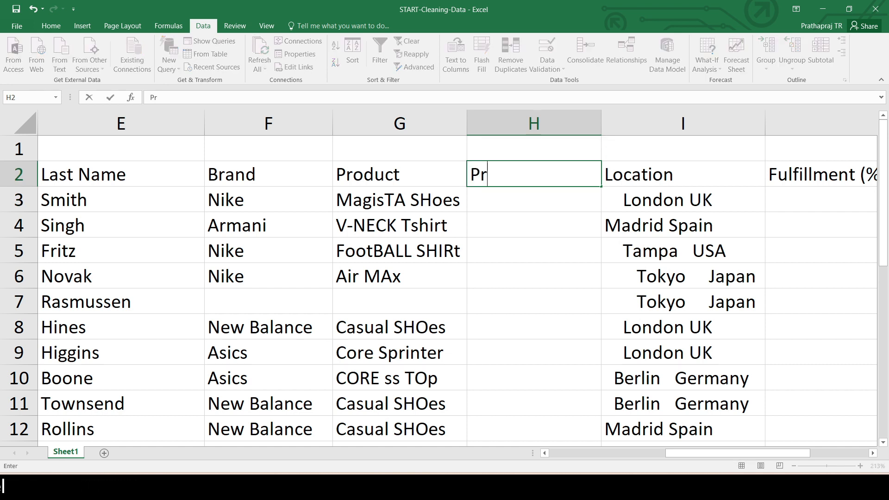
{"action": "type", "text": "oduct"}
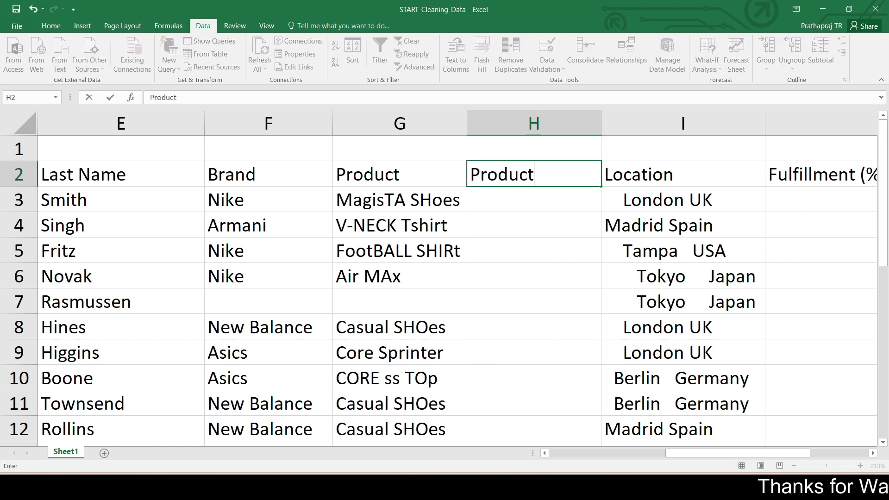
{"action": "type", "text": " 1"}
{"action": "key", "text": "Return"}
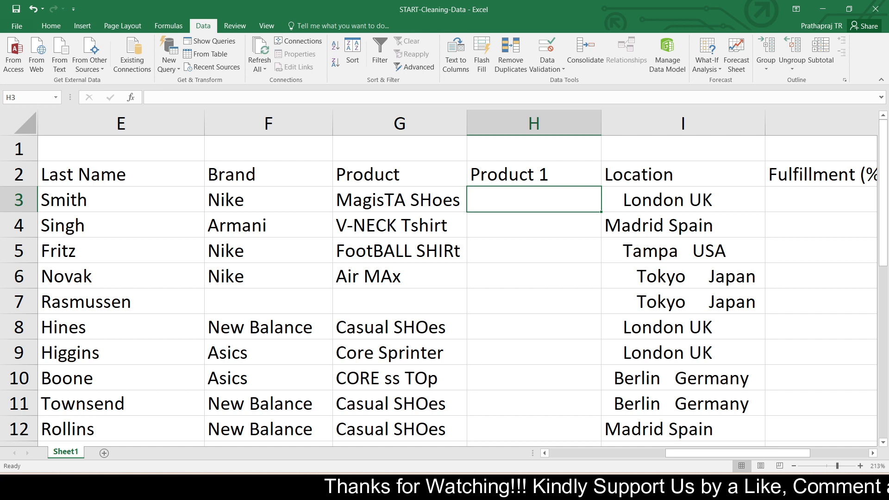
Step: Enter =PROPER(G3) in H3 to put the first product name in proper case, and select that cell
{"action": "type", "text": "="}
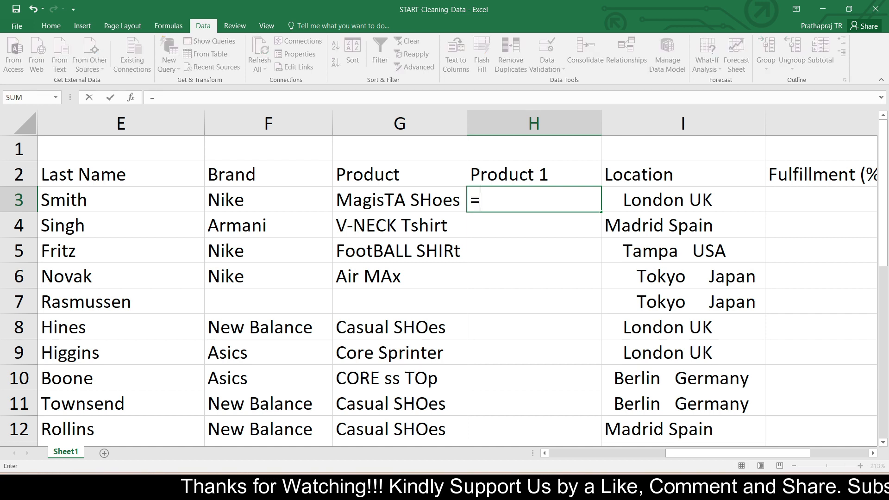
{"action": "type", "text": "prop"}
{"action": "key", "text": "Tab"}
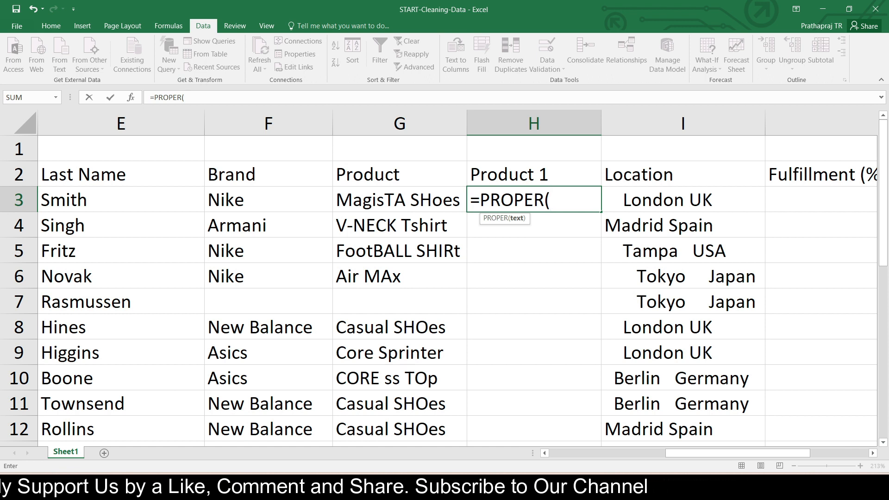
{"action": "key", "text": "Left"}
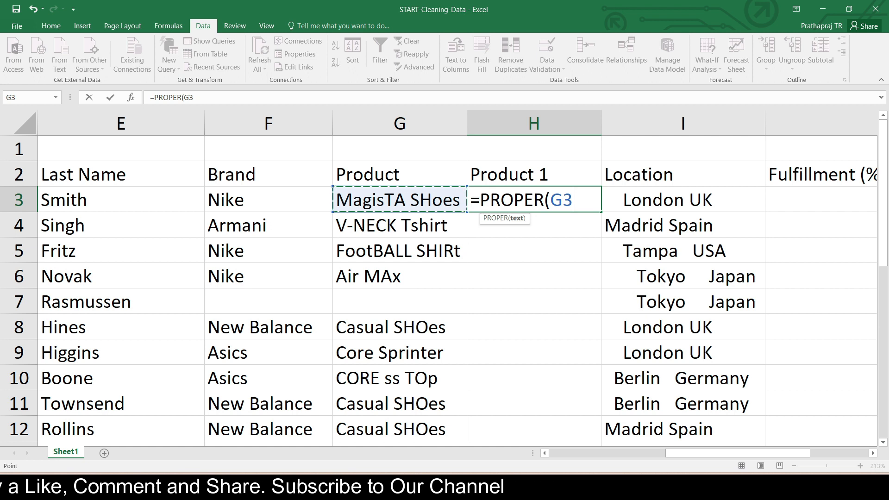
{"action": "key", "text": "Return"}
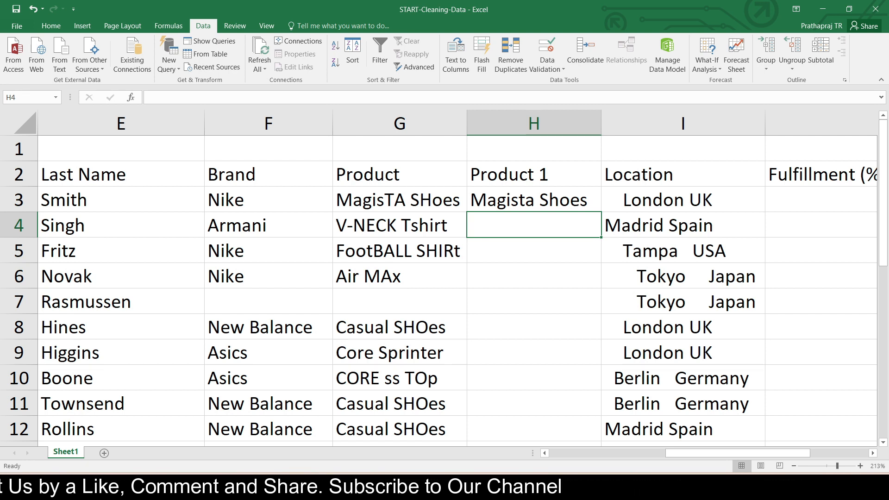
{"action": "left_click", "coordinate": [534, 200]}
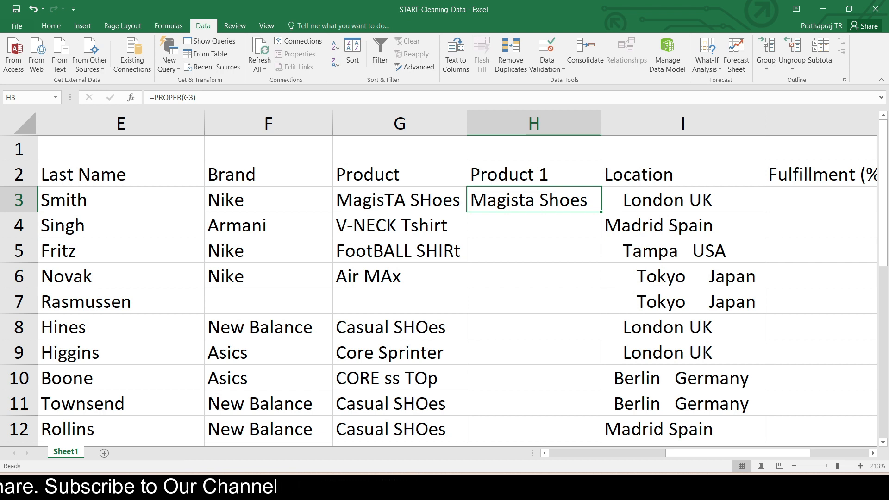
Step: Fill the proper-case formula down the Product 1 column and insert a blank column before Fulfillment (%)
{"action": "double_click", "coordinate": [601, 212]}
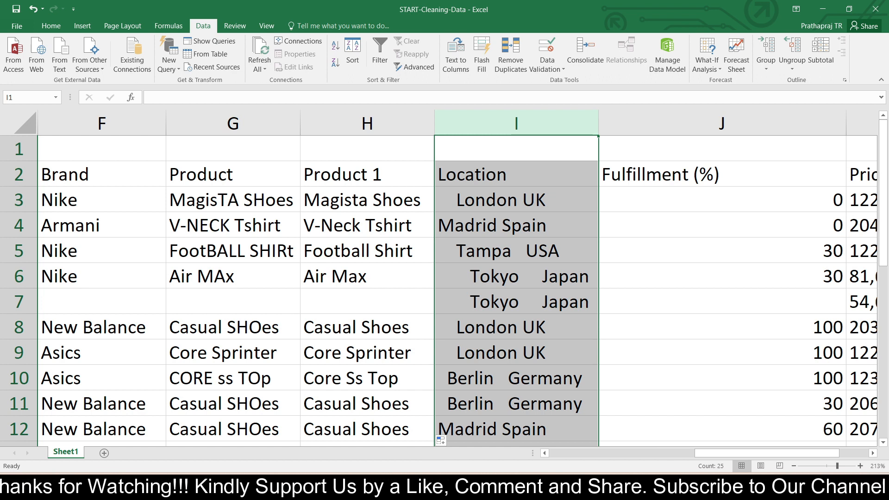
{"action": "left_click", "coordinate": [722, 124]}
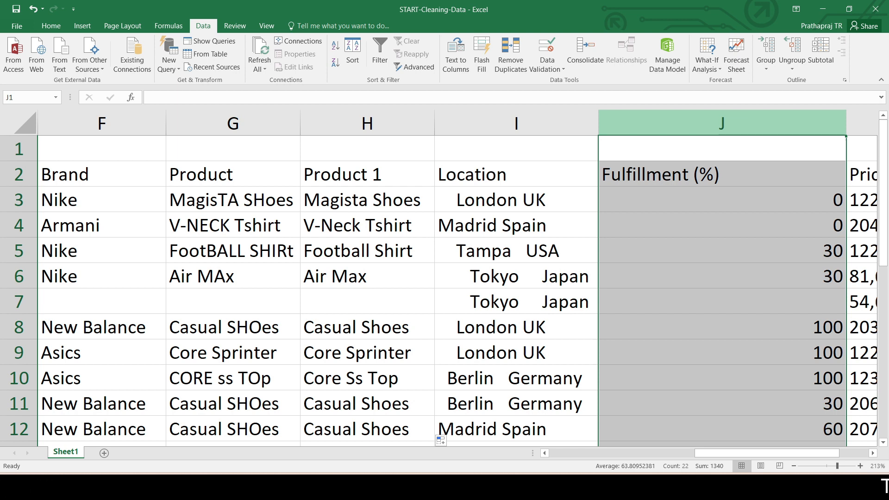
{"action": "key", "text": "ctrl+shift+plus"}
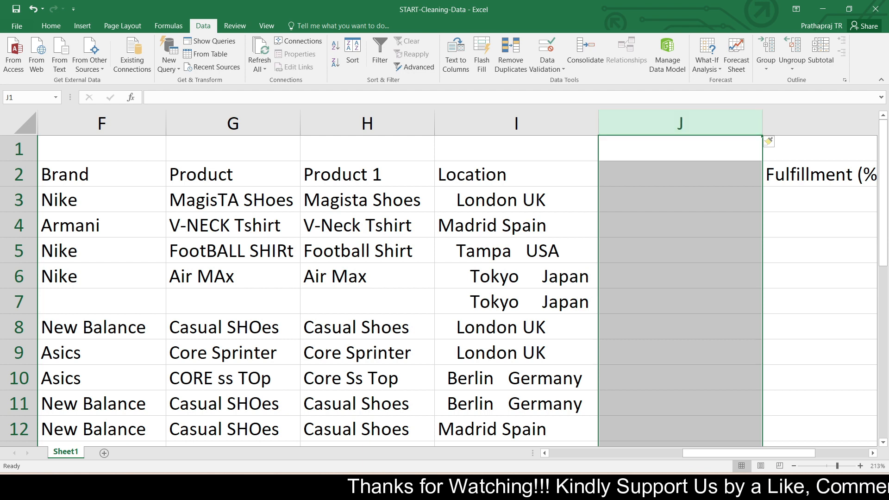
Step: Enter =TRIM(I3) in J3 to remove the extra spaces from the first location, and select that cell
{"action": "left_click", "coordinate": [681, 199]}
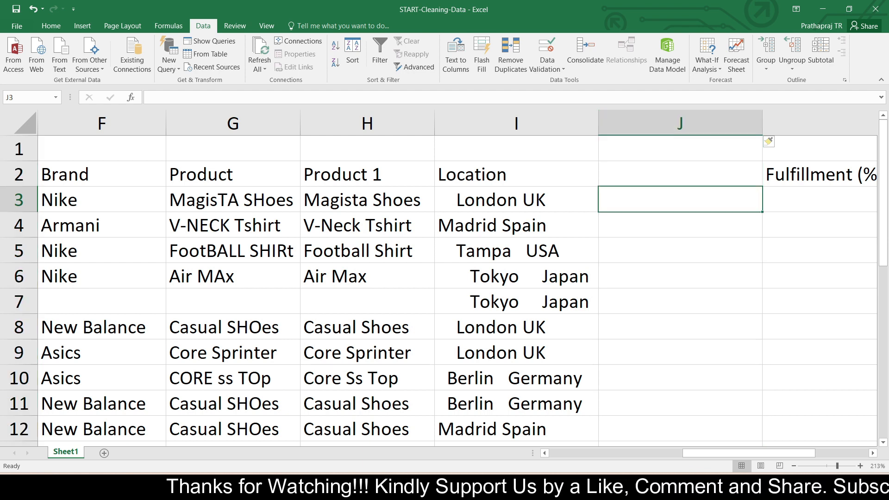
{"action": "type", "text": "="}
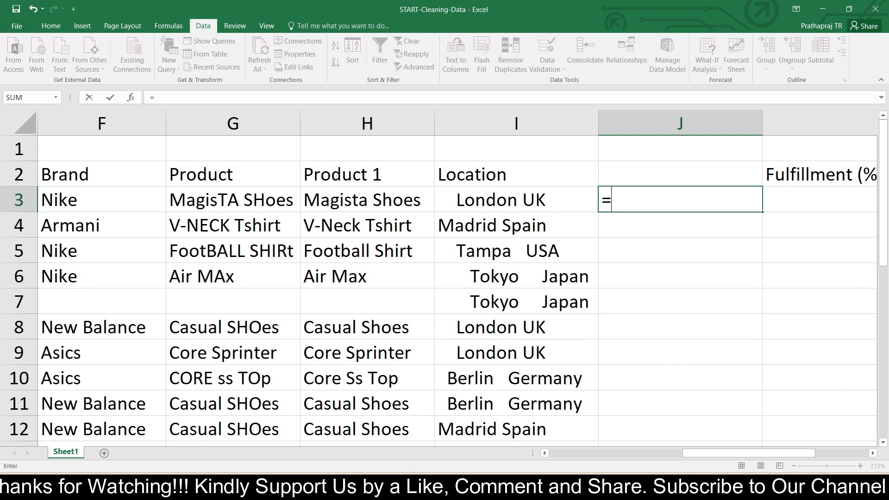
{"action": "type", "text": "t"}
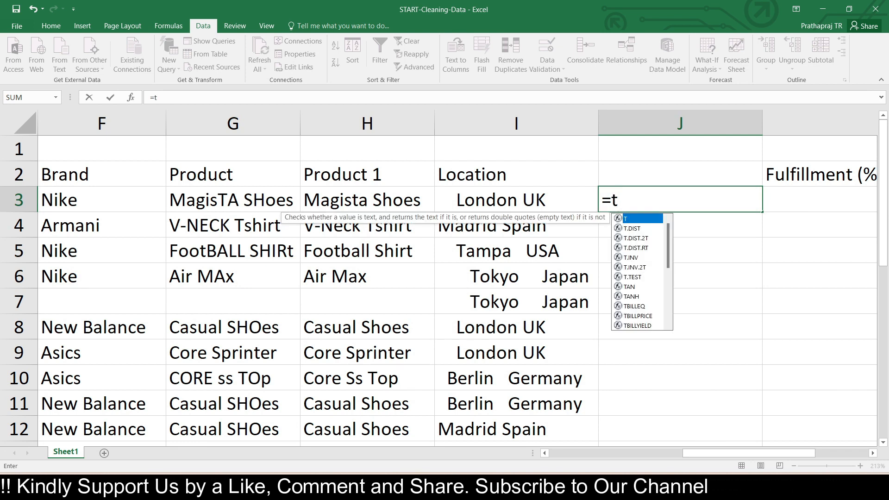
{"action": "type", "text": "ri"}
{"action": "key", "text": "Tab"}
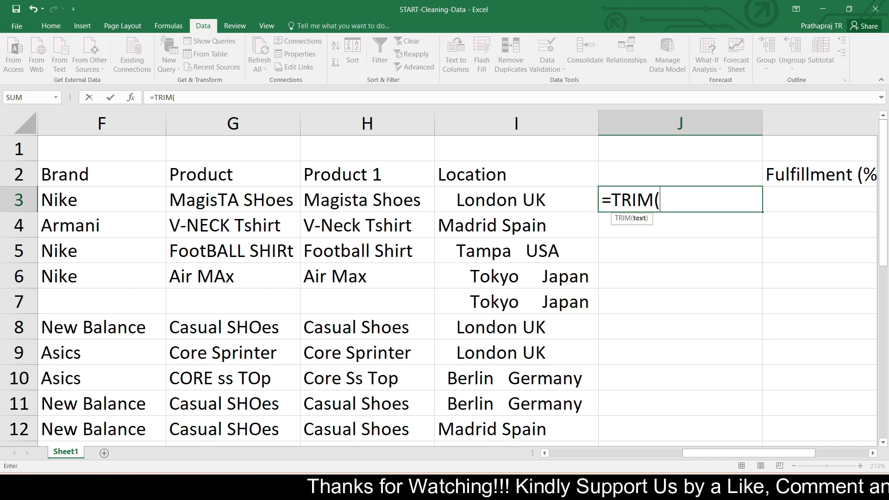
{"action": "key", "text": "Left"}
{"action": "key", "text": "Return"}
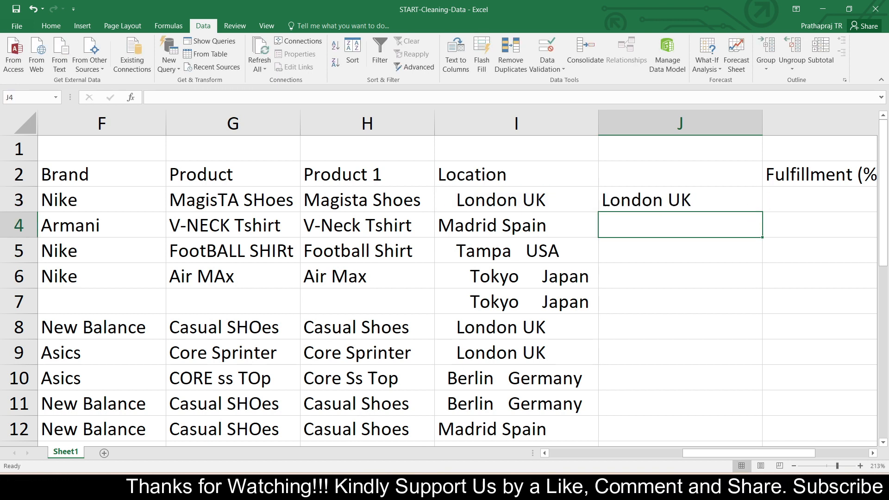
{"action": "key", "text": "Up"}
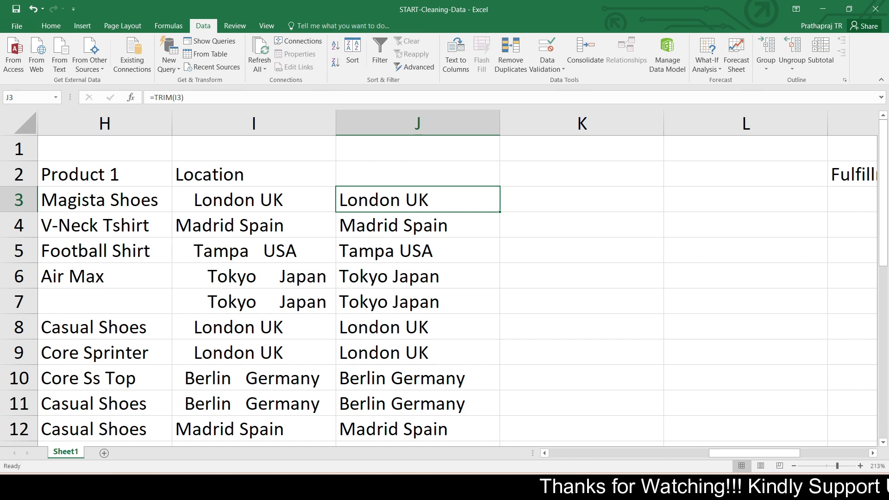
Step: Enter London in K3 and UK in L3 as sample values for splitting the location into city and country
{"action": "left_click", "coordinate": [581, 200]}
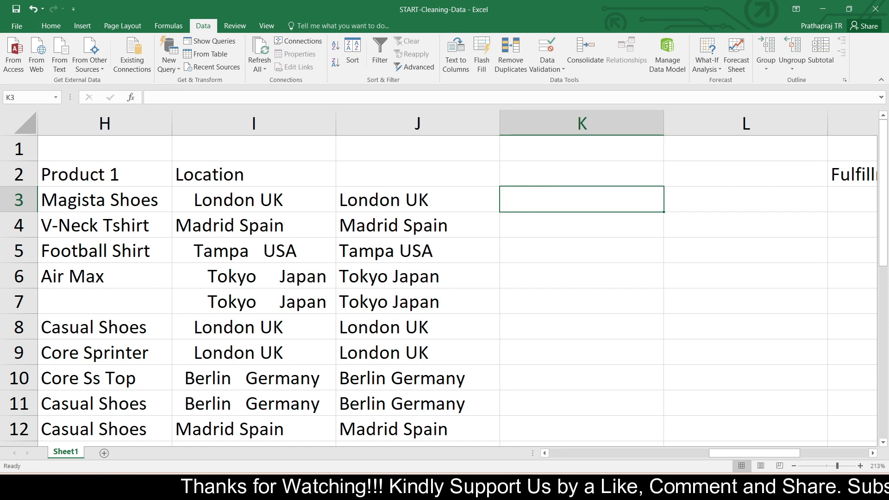
{"action": "type", "text": "zl"}
{"action": "key", "text": "BackSpace"}
{"action": "key", "text": "BackSpace"}
{"action": "type", "text": "London"}
{"action": "key", "text": "Tab"}
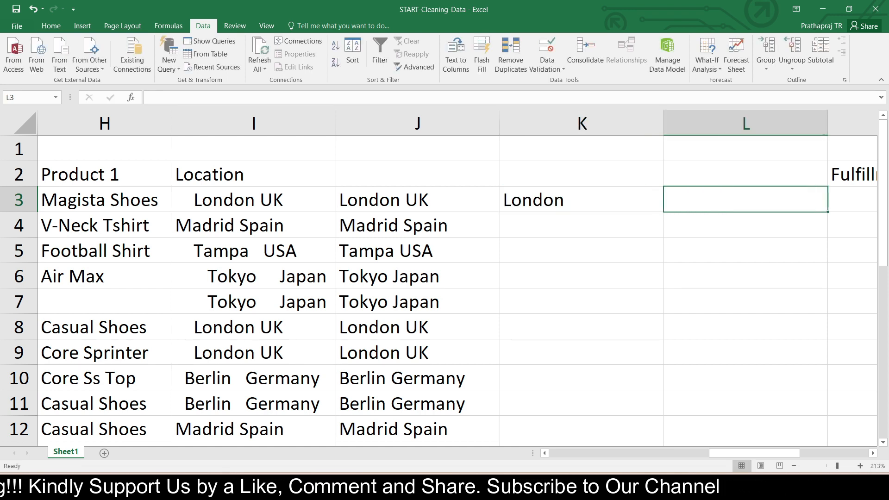
{"action": "type", "text": "UK"}
{"action": "key", "text": "shift+Tab"}
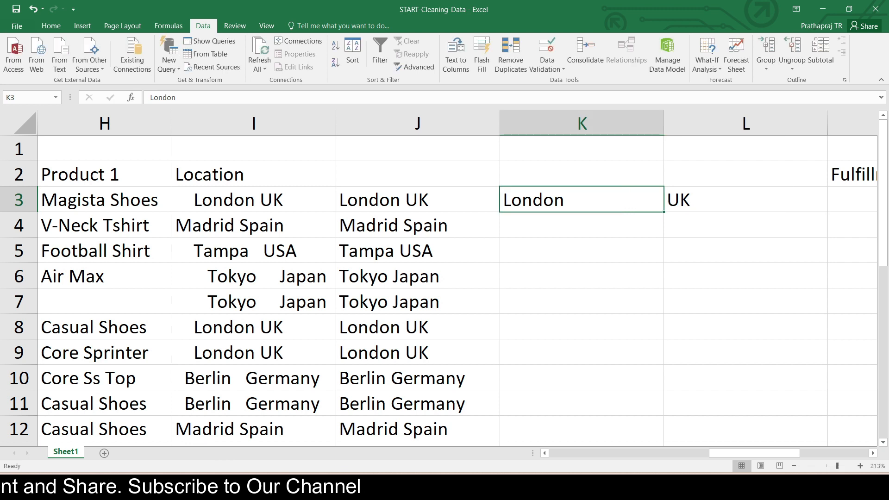
Step: Flash Fill the remaining cities in column K and the remaining countries in column L from the samples
{"action": "key", "text": "Down"}
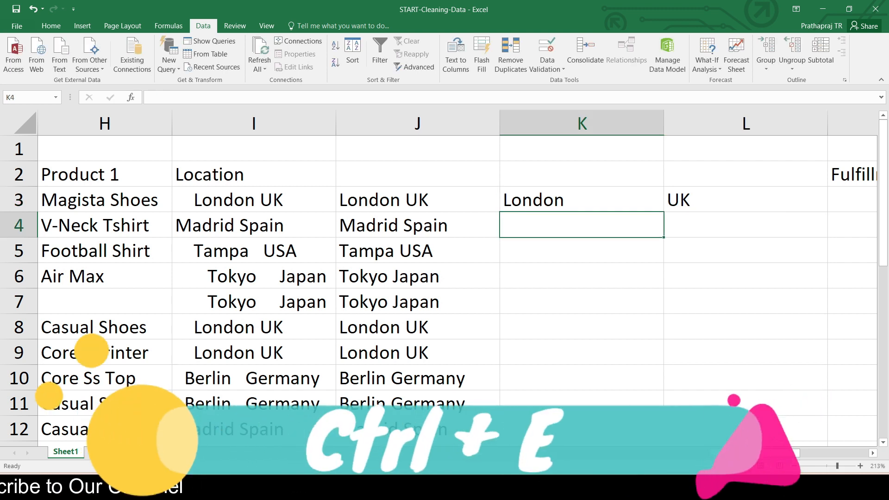
{"action": "key", "text": "ctrl+e"}
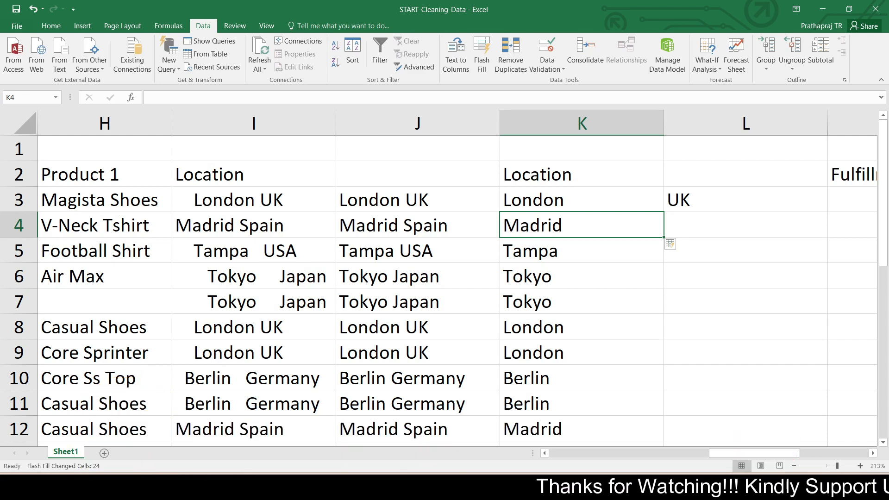
{"action": "key", "text": "Right"}
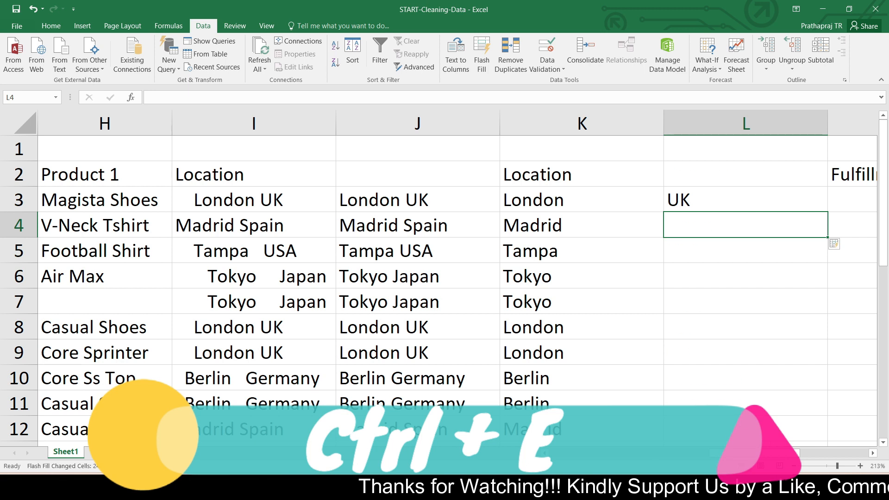
{"action": "key", "text": "ctrl+e"}
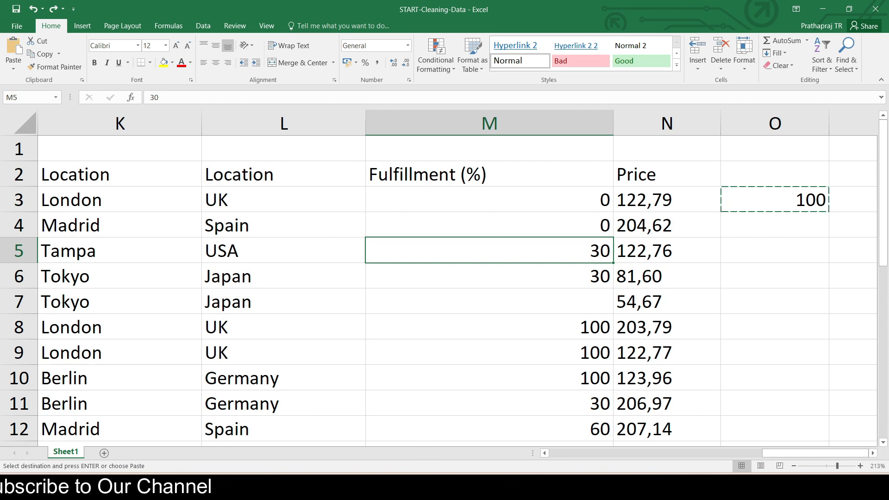
Step: Try the Percentage number format on the fulfillment value in M5 and undo it
{"action": "left_click", "coordinate": [489, 277]}
{"action": "left_click", "coordinate": [489, 251]}
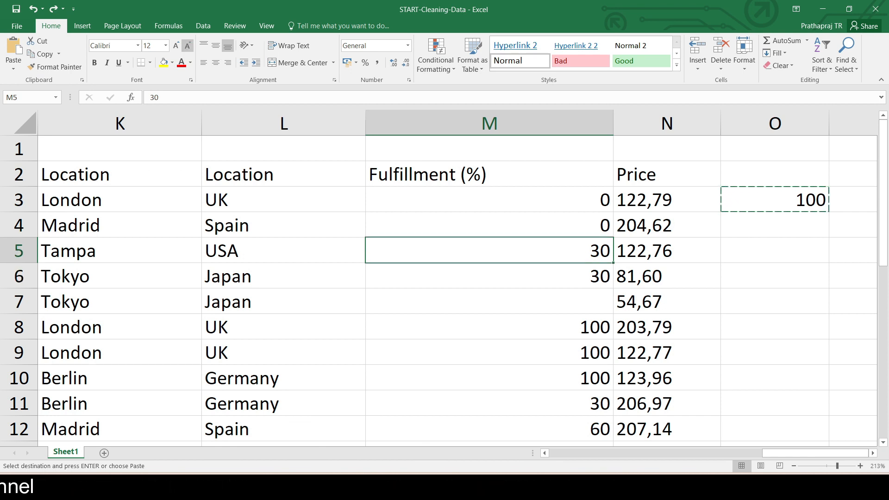
{"action": "left_click", "coordinate": [408, 46]}
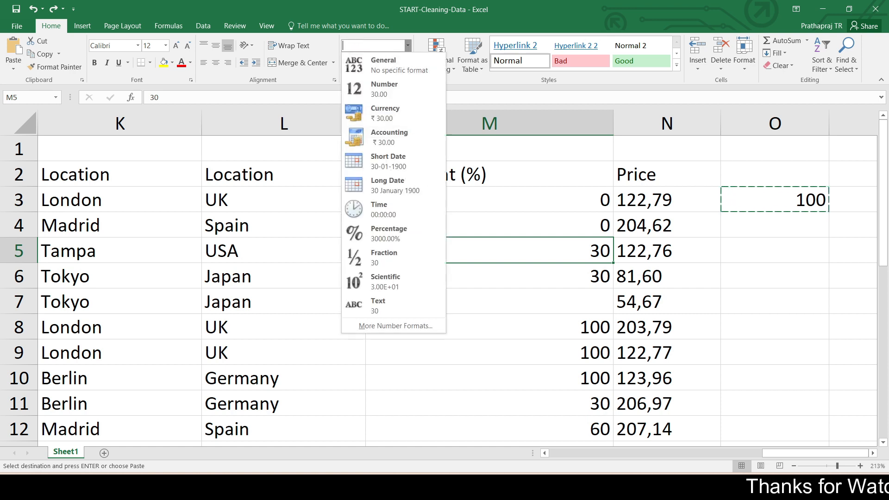
{"action": "left_click", "coordinate": [377, 228]}
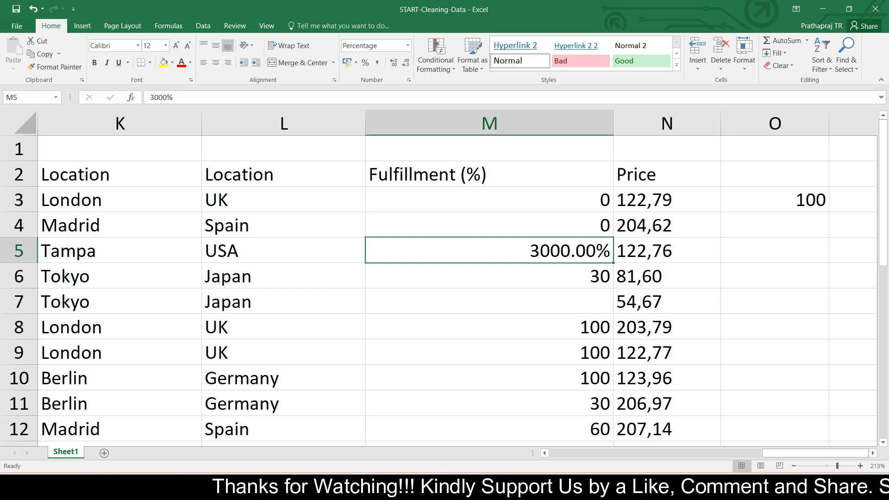
{"action": "key", "text": "ctrl+z"}
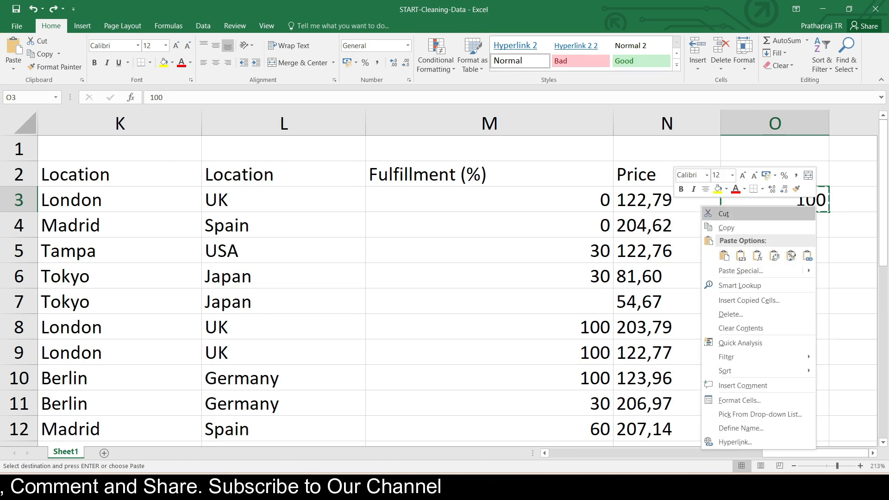
Step: Copy the 100 in O3 and divide all Fulfillment (%) values from M3 down by it with Paste Special
{"action": "left_click", "coordinate": [727, 228]}
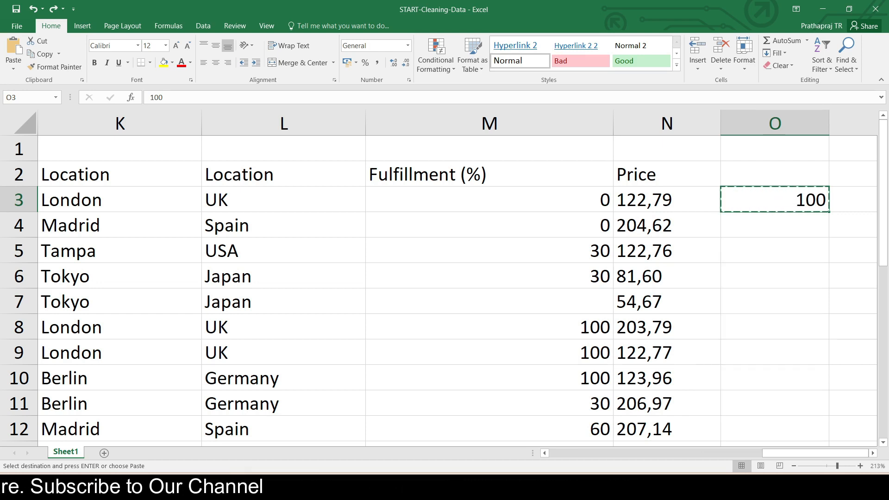
{"action": "left_click", "coordinate": [490, 199]}
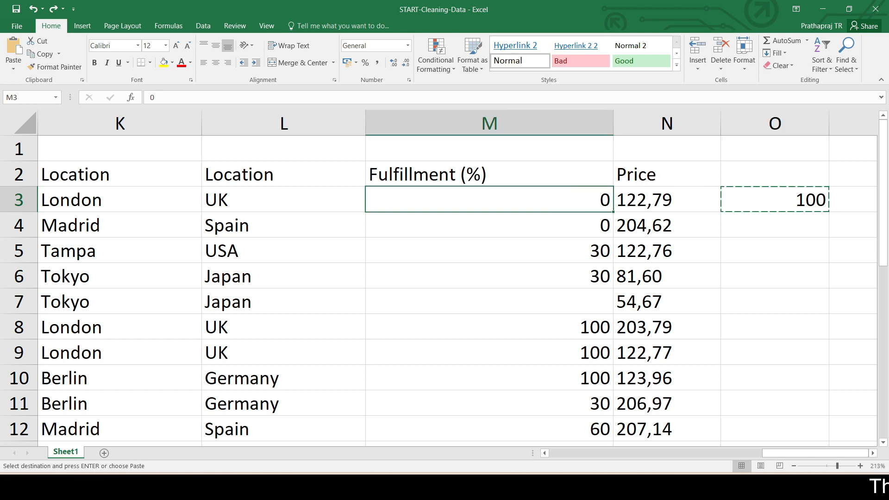
{"action": "left_click_drag", "start_coordinate": [490, 199], "coordinate": [468, 328]}
{"action": "left_click_drag", "start_coordinate": [883, 355], "coordinate": [883, 194]}
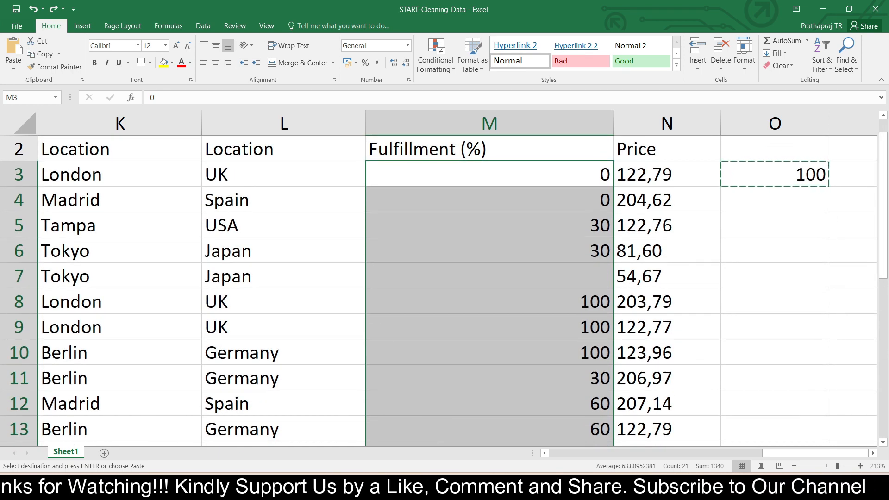
{"action": "right_click", "coordinate": [528, 191]}
{"action": "left_click", "coordinate": [567, 255]}
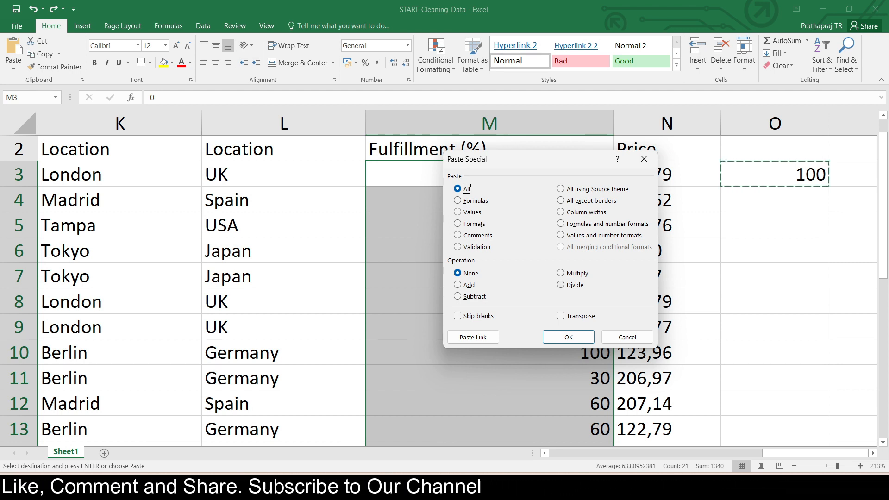
{"action": "key", "text": "Return"}
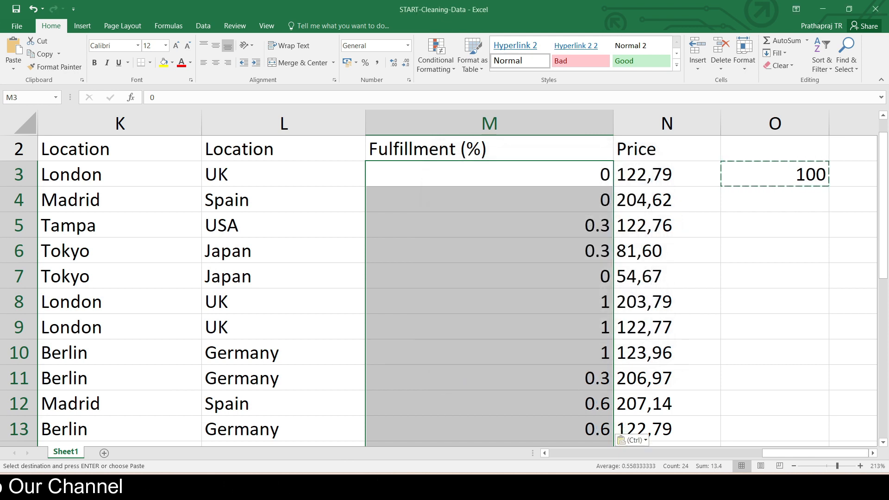
Step: Apply the Percentage number format to all the Fulfillment (%) values from M3 down
{"action": "left_click", "coordinate": [490, 250]}
{"action": "left_click", "coordinate": [490, 174]}
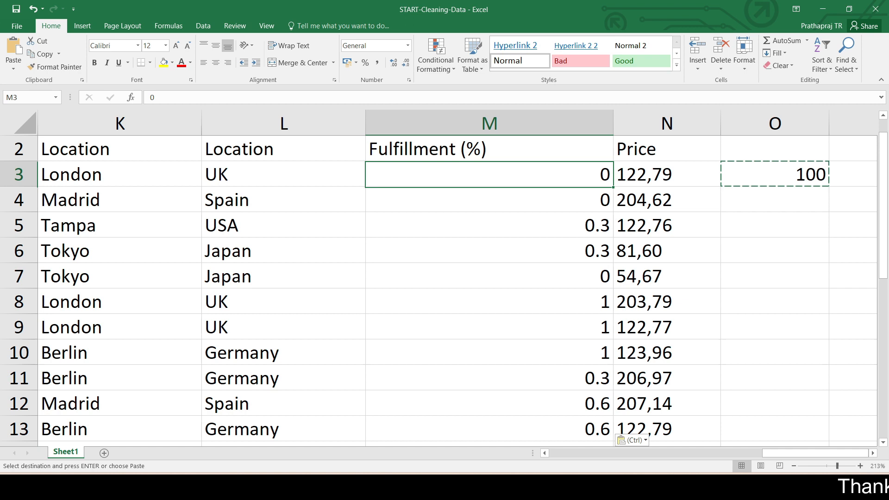
{"action": "key", "text": "ctrl+shift+Down"}
{"action": "key", "text": "ctrl+shift+Down"}
{"action": "key", "text": "ctrl+shift+Up"}
{"action": "left_click", "coordinate": [408, 45]}
{"action": "left_click", "coordinate": [389, 233]}
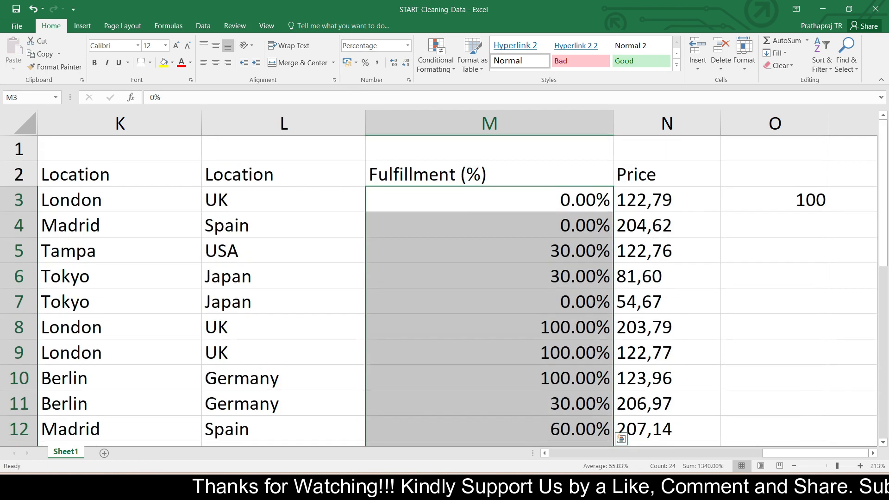
{"action": "left_click", "coordinate": [490, 277]}
{"action": "left_click", "coordinate": [489, 353]}
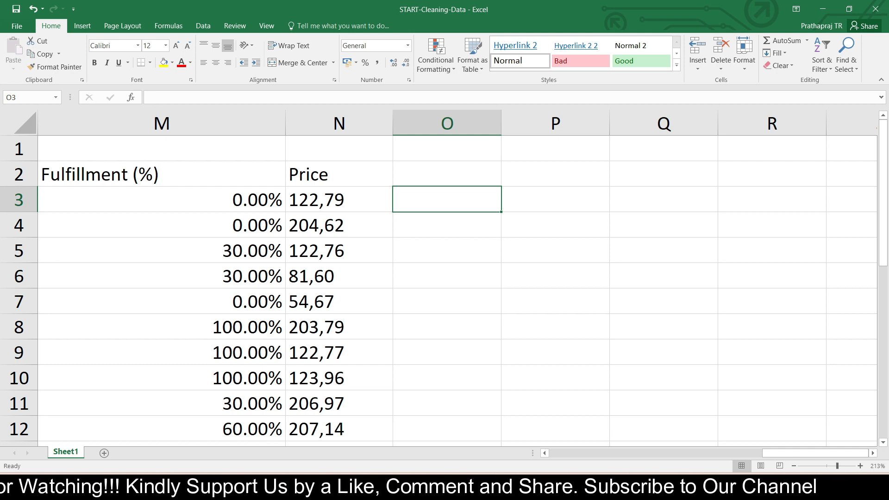
Step: Enter =N3+1 in O3 to test whether the first price is stored as a number
{"action": "left_click", "coordinate": [339, 174]}
{"action": "left_click", "coordinate": [339, 200]}
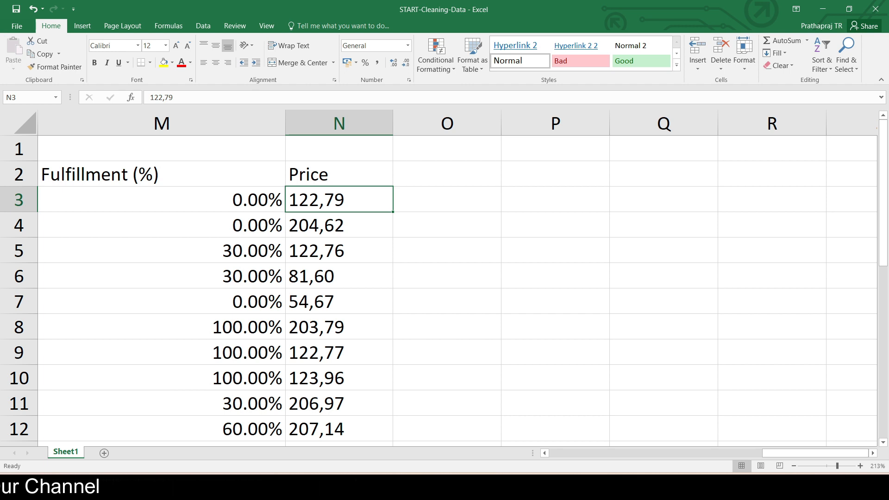
{"action": "left_click", "coordinate": [447, 200]}
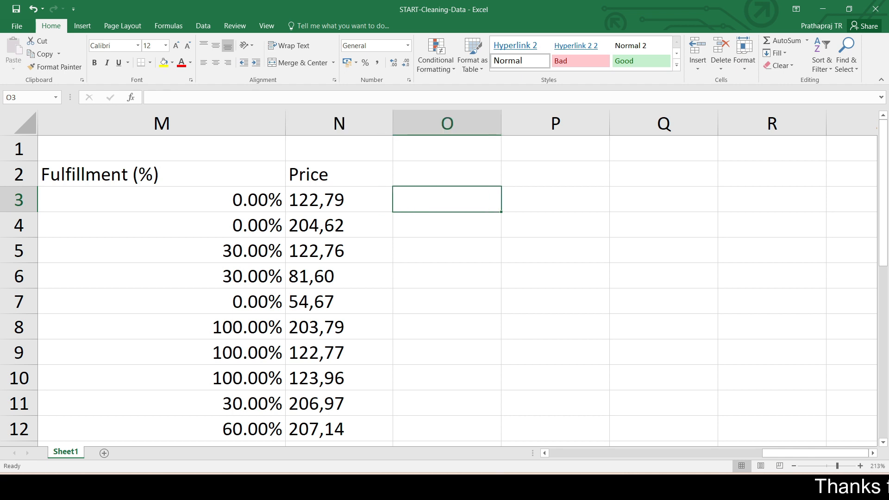
{"action": "type", "text": "="}
{"action": "left_click", "coordinate": [339, 200]}
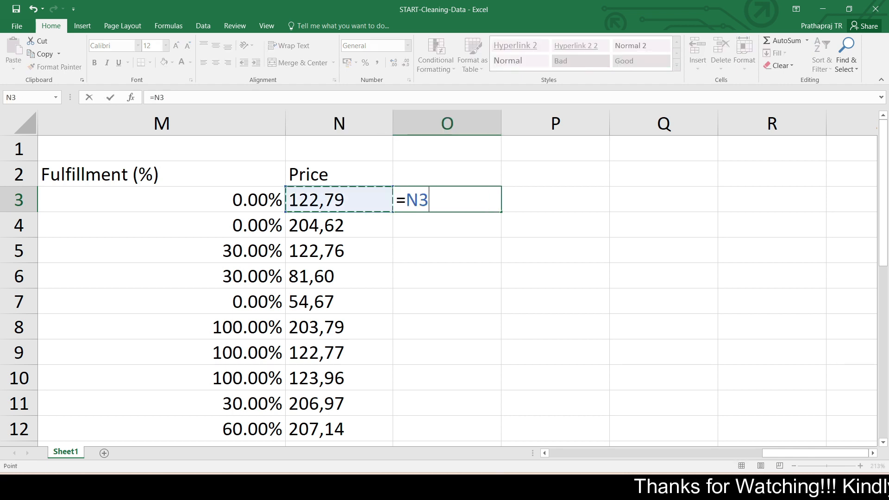
{"action": "type", "text": "+"}
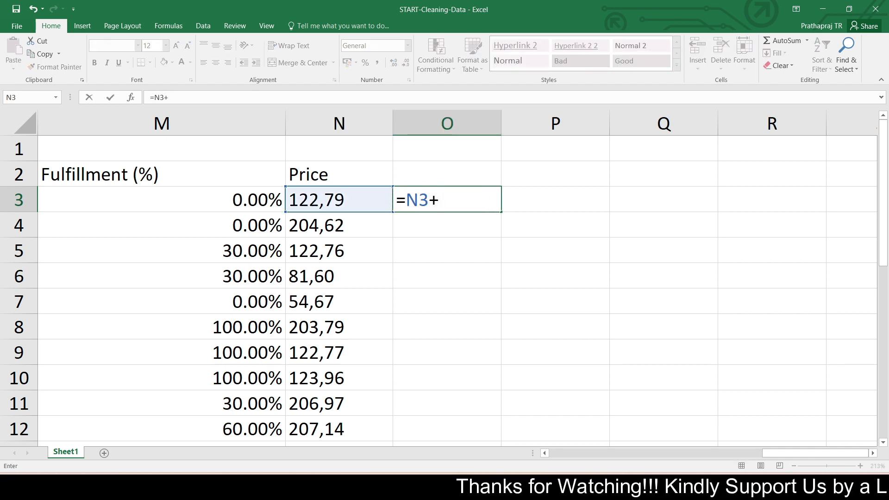
{"action": "type", "text": "1"}
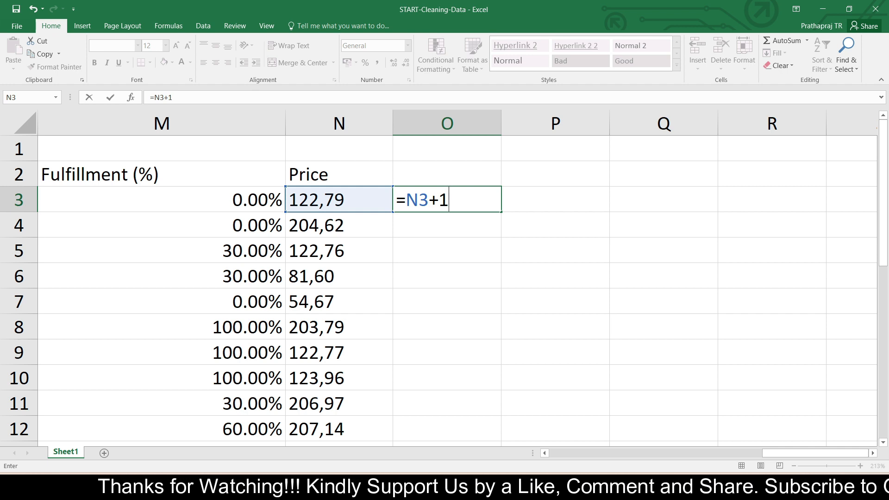
{"action": "key", "text": "Tab"}
{"action": "key", "text": "Left"}
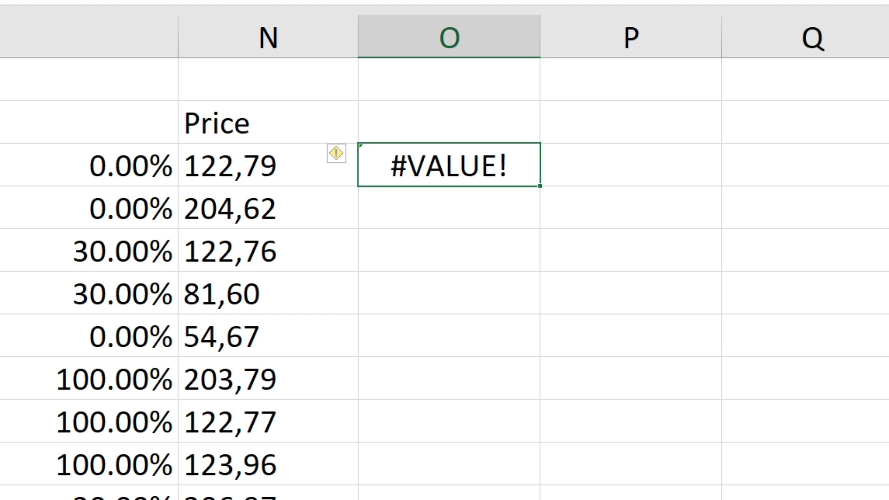
{"action": "key", "text": "Right"}
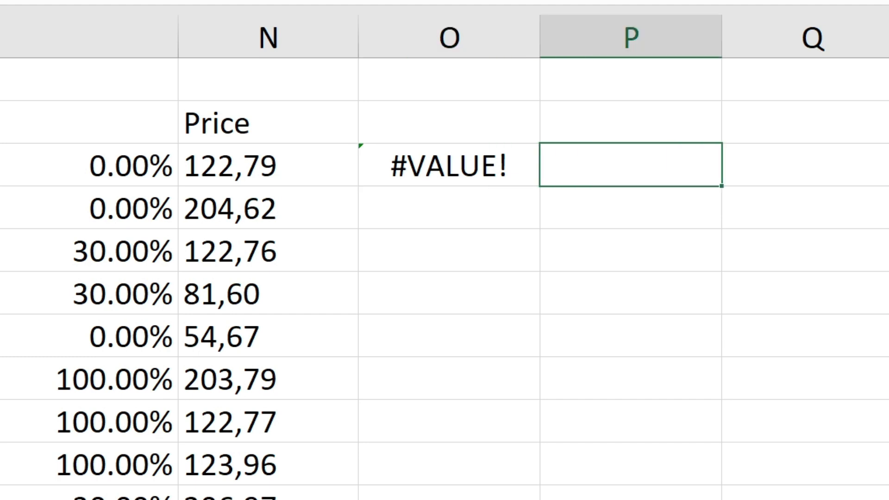
Step: Enter =SUBSTITUTE(N3,",",".") in P3 to replace the price's comma with a point, and fill it down column P
{"action": "type", "text": "=sub"}
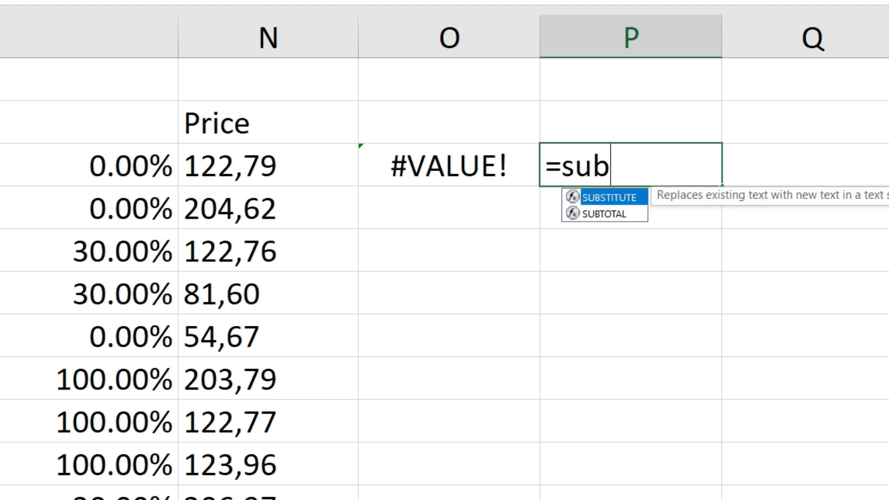
{"action": "key", "text": "Tab"}
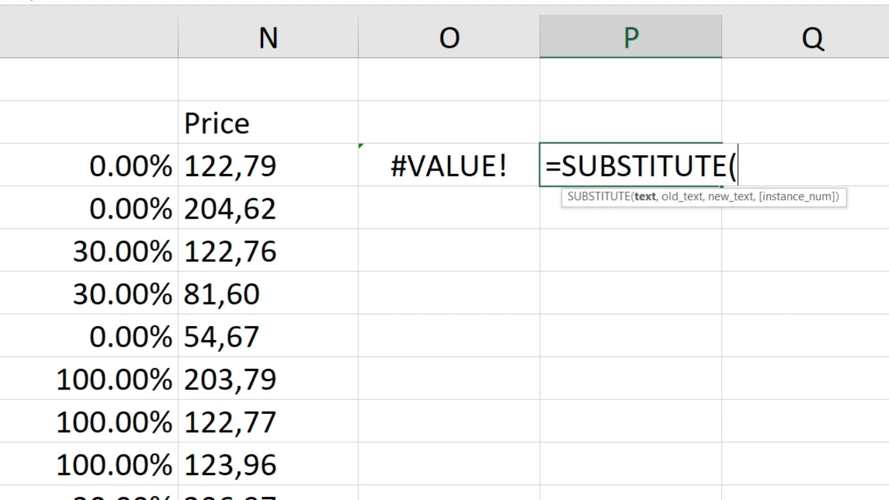
{"action": "key", "text": "Left"}
{"action": "key", "text": "Left"}
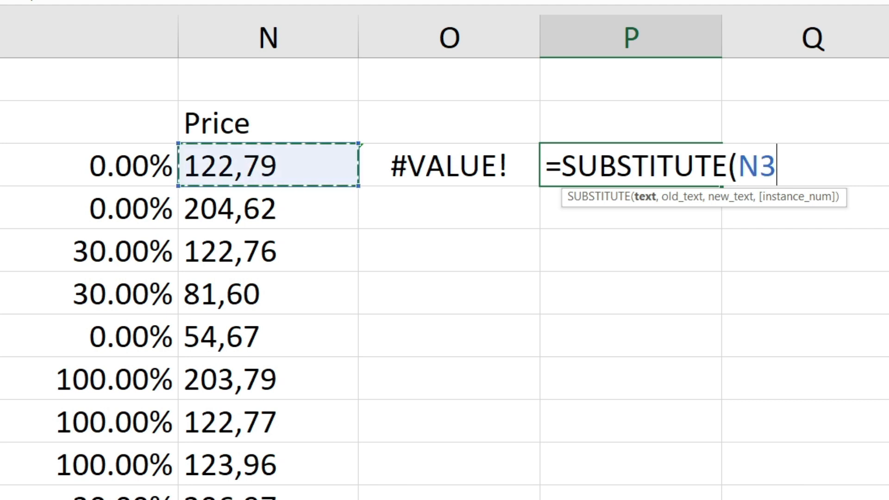
{"action": "type", "text": ",\","}
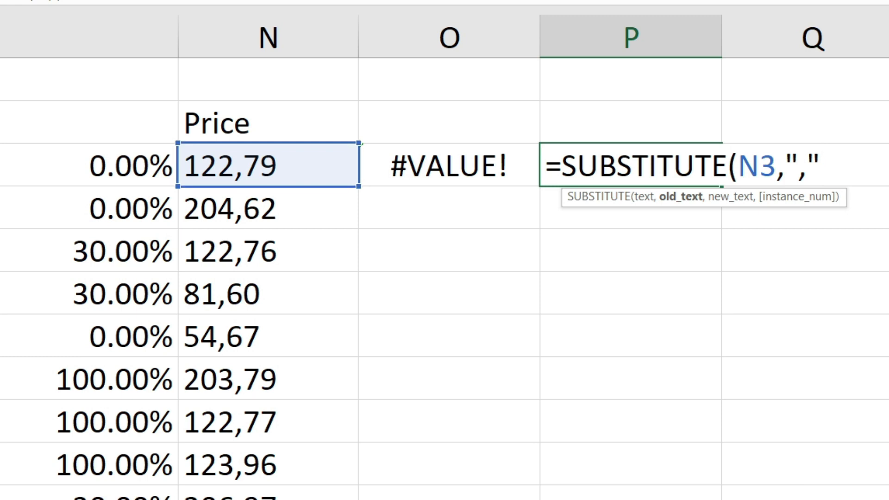
{"action": "type", "text": ",\"."}
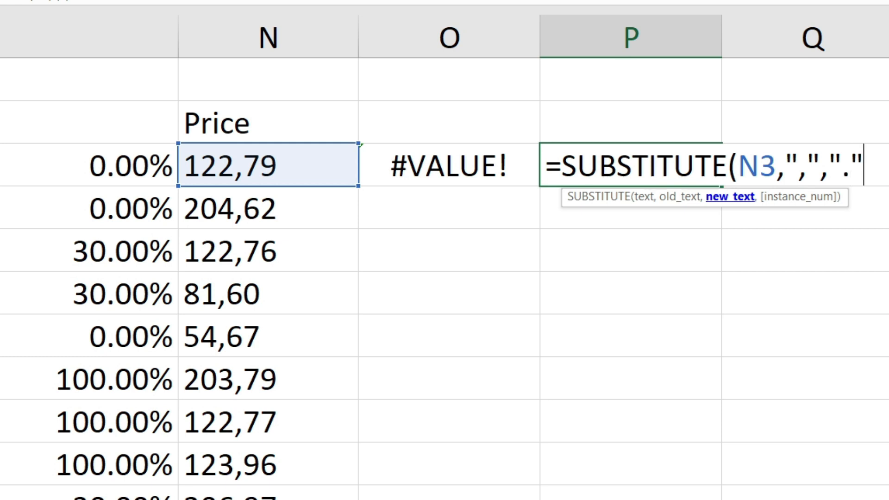
{"action": "key", "text": "Return"}
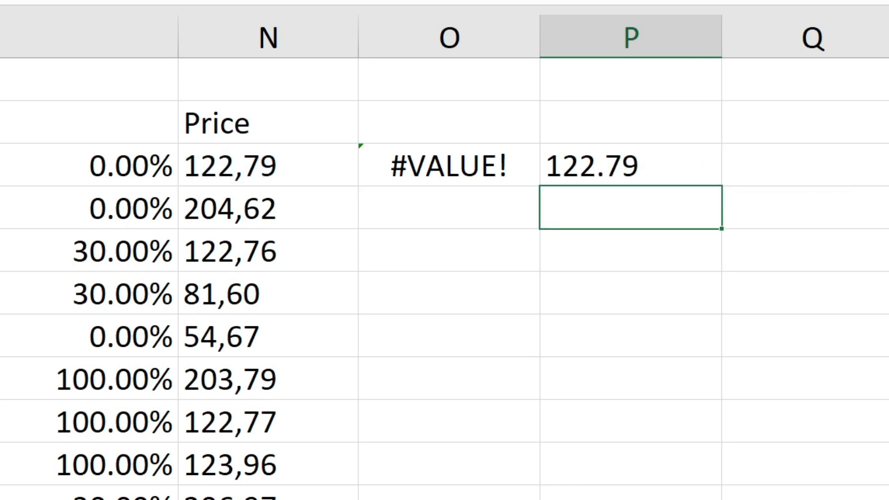
{"action": "key", "text": "Up"}
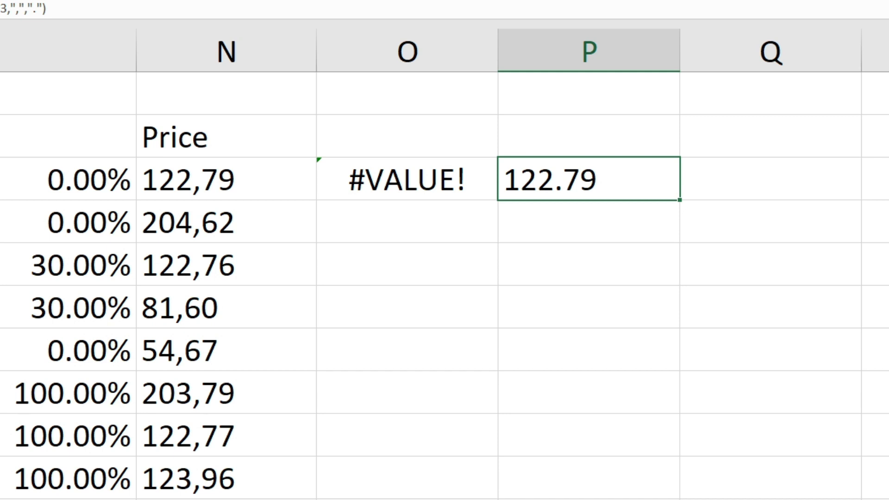
{"action": "double_click", "coordinate": [680, 200]}
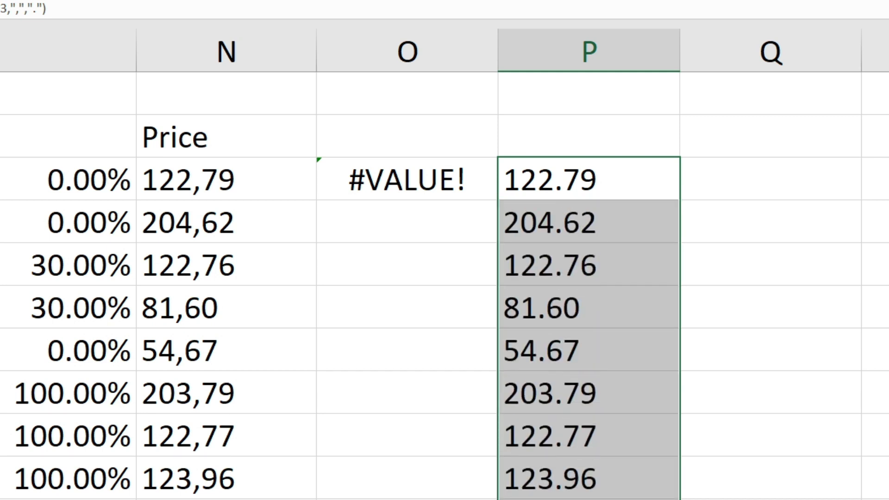
{"action": "left_click", "coordinate": [589, 179]}
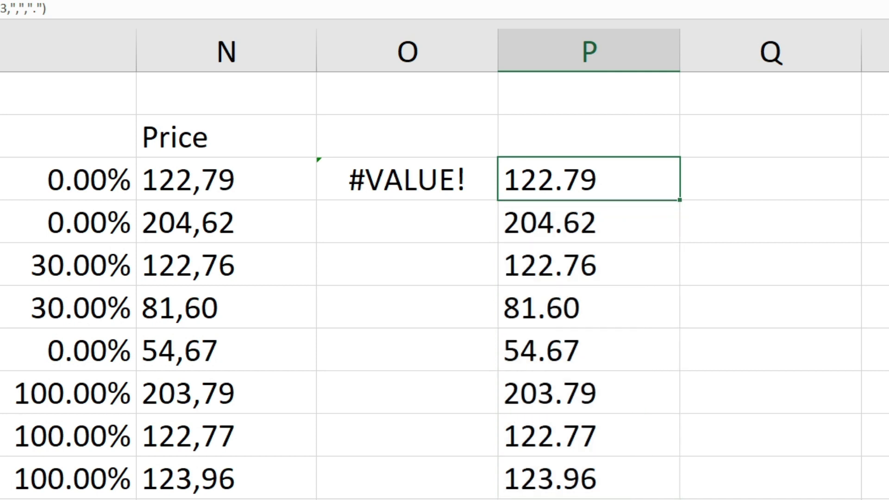
Step: Convert the point-separated price text to numbers with =VALUE(P3) in Q3 and fill the formula down column Q
{"action": "left_click", "coordinate": [771, 179]}
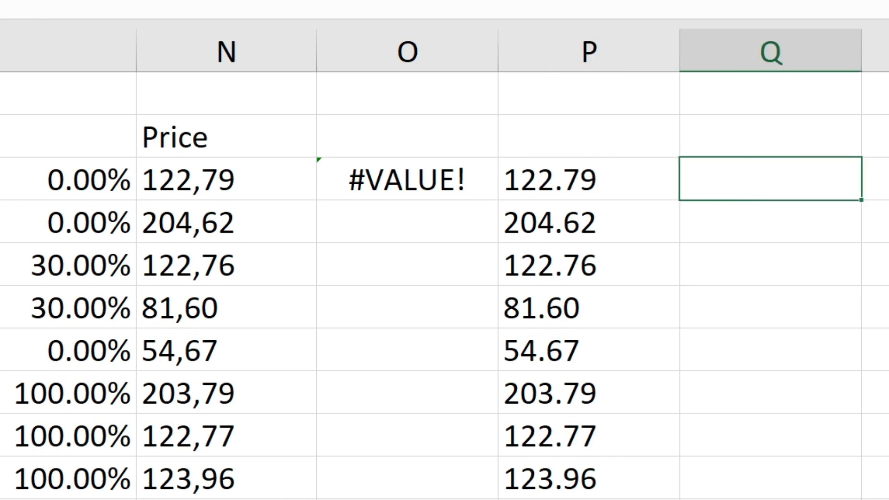
{"action": "type", "text": "=vale"}
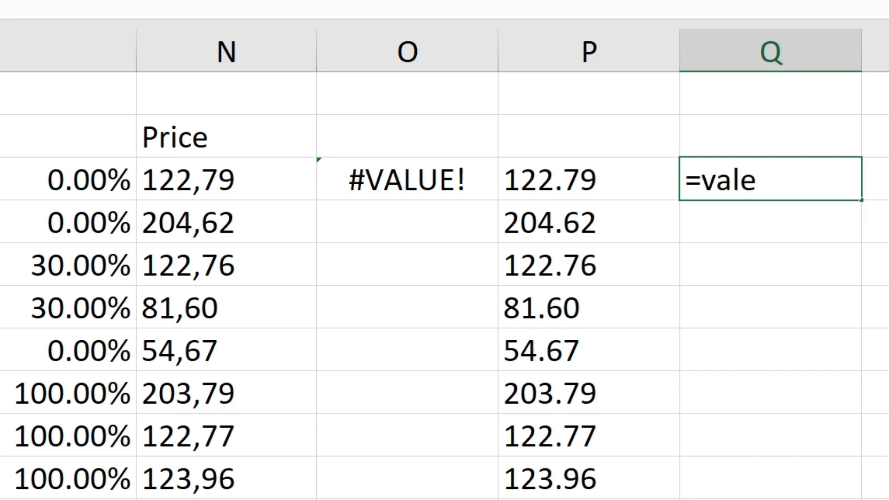
{"action": "key", "text": "BackSpace"}
{"action": "type", "text": "ue"}
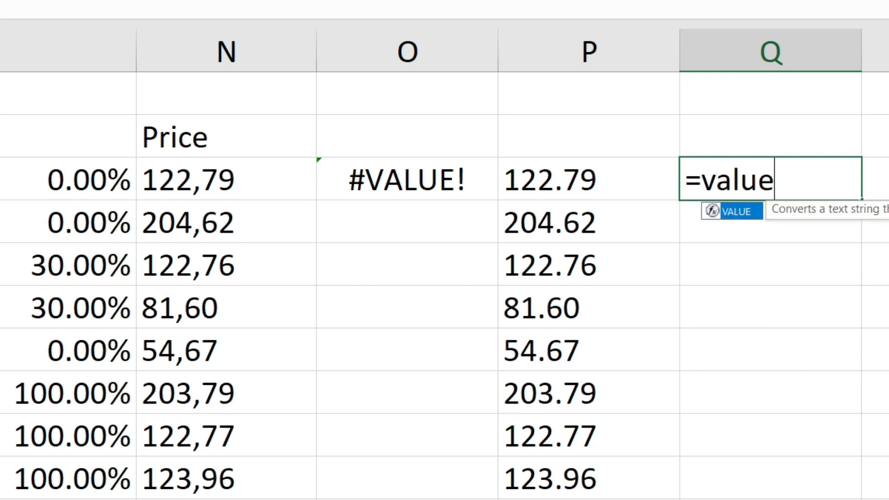
{"action": "type", "text": "("}
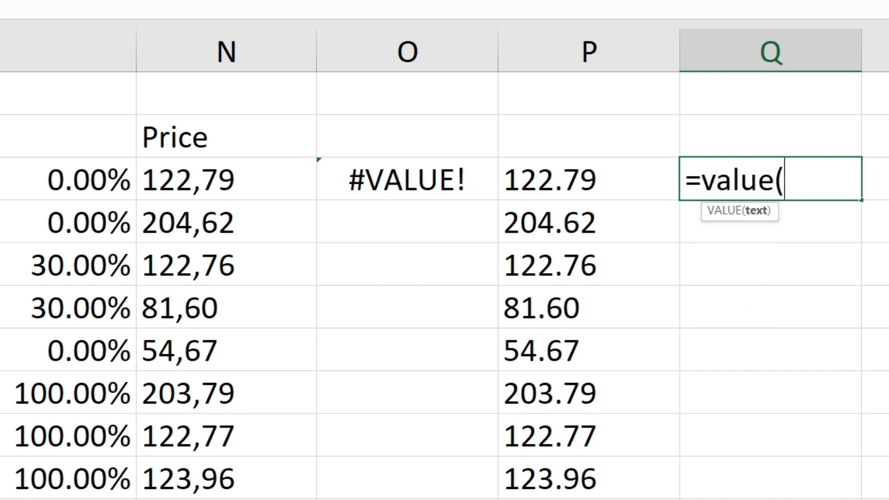
{"action": "key", "text": "Left"}
{"action": "type", "text": ")"}
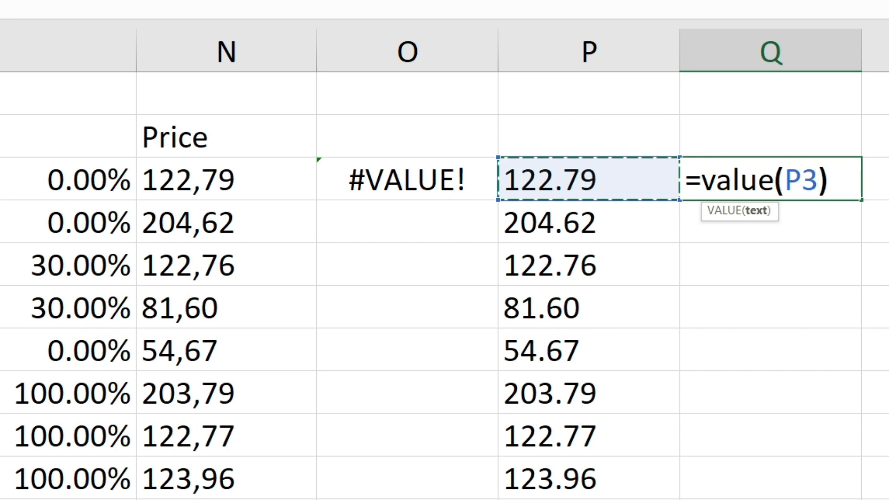
{"action": "key", "text": "Return"}
{"action": "key", "text": "Up"}
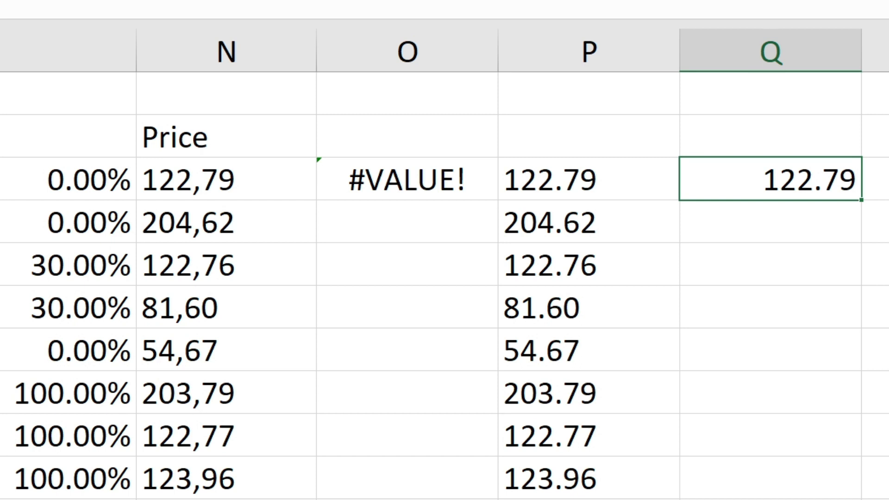
{"action": "double_click", "coordinate": [861, 200]}
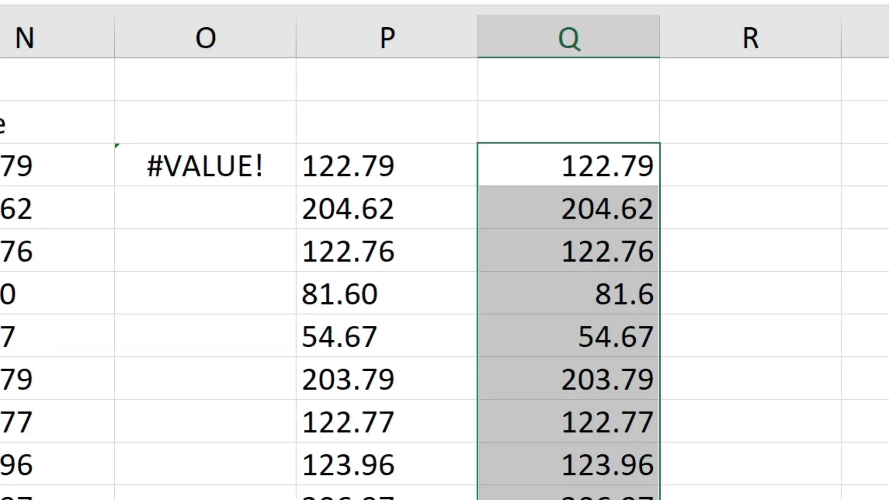
Step: Enter =Q3+1 in R3 to test whether the converted price works as a number
{"action": "left_click", "coordinate": [750, 164]}
{"action": "type", "text": "=Q3+1"}
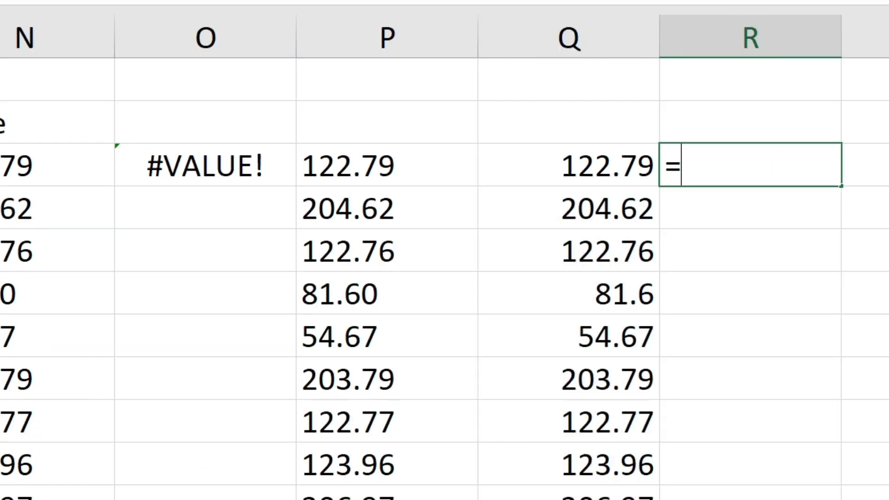
{"action": "key", "text": "Return"}
{"action": "left_click", "coordinate": [751, 164]}
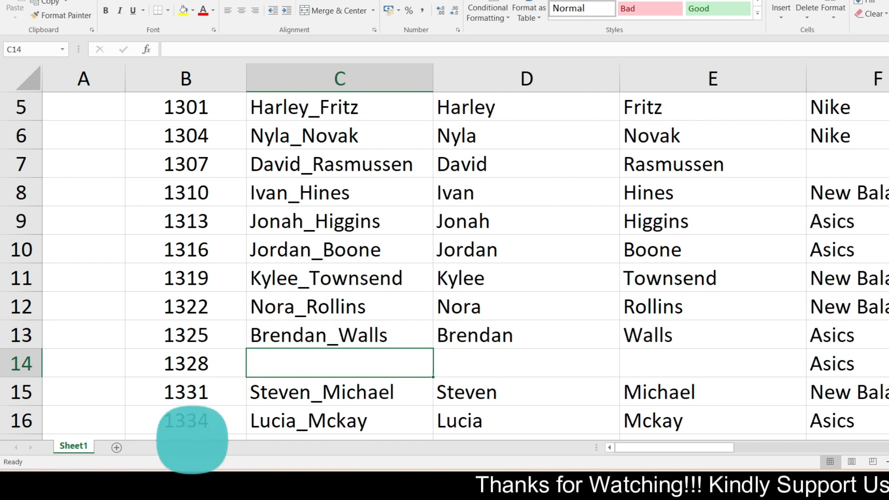
Step: Select the whole data region and use Go To Special to select only its blank cells
{"action": "left_click", "coordinate": [339, 278]}
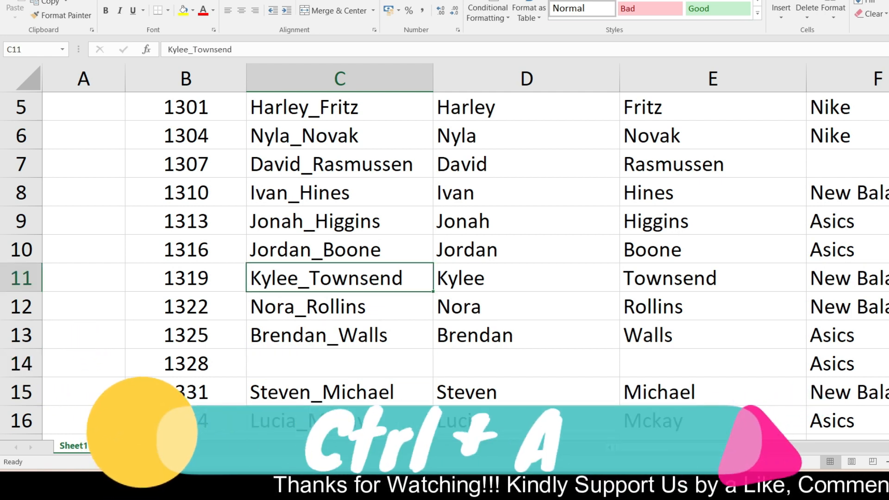
{"action": "key", "text": "ctrl+a"}
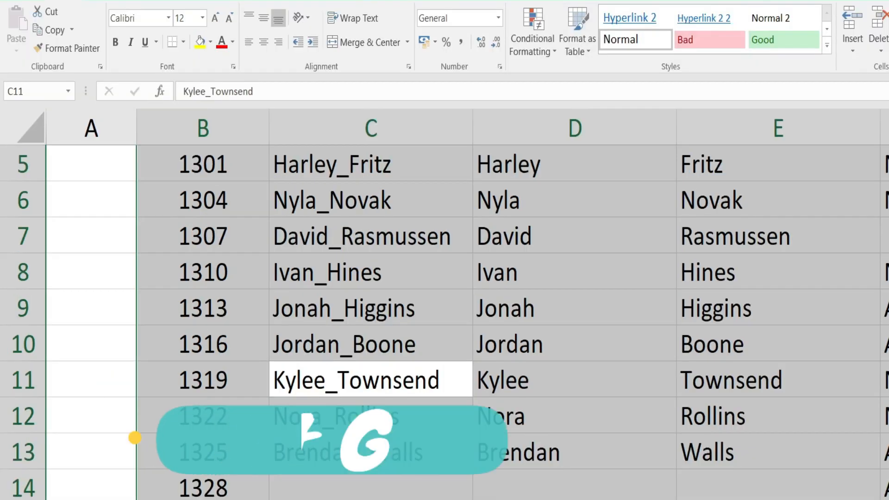
{"action": "key", "text": "ctrl+g"}
{"action": "left_click_drag", "start_coordinate": [240, 168], "coordinate": [438, 176]}
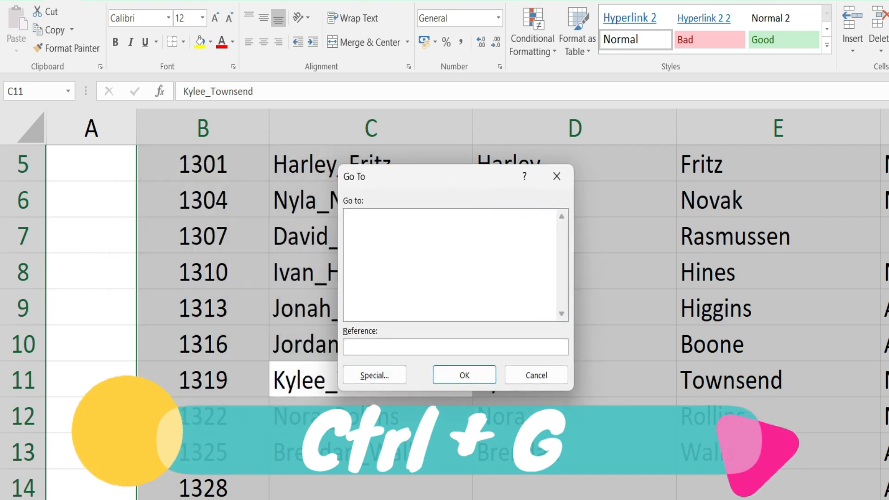
{"action": "left_click", "coordinate": [374, 375]}
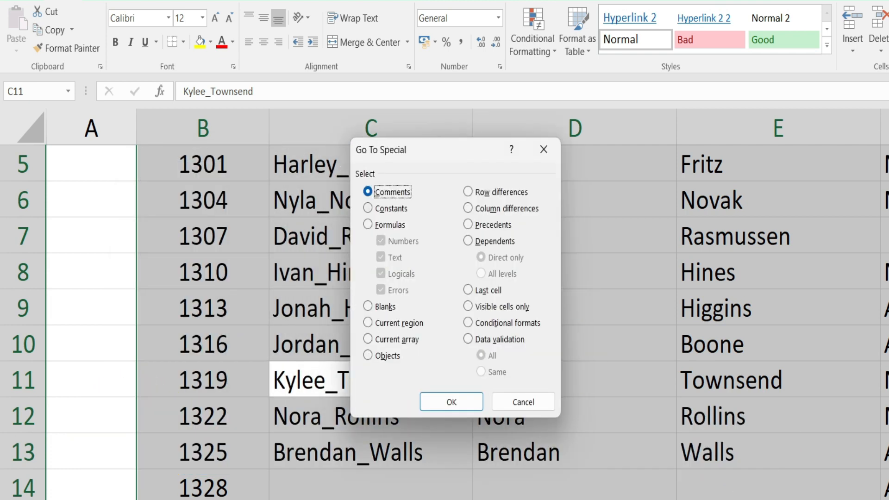
{"action": "left_click", "coordinate": [369, 306]}
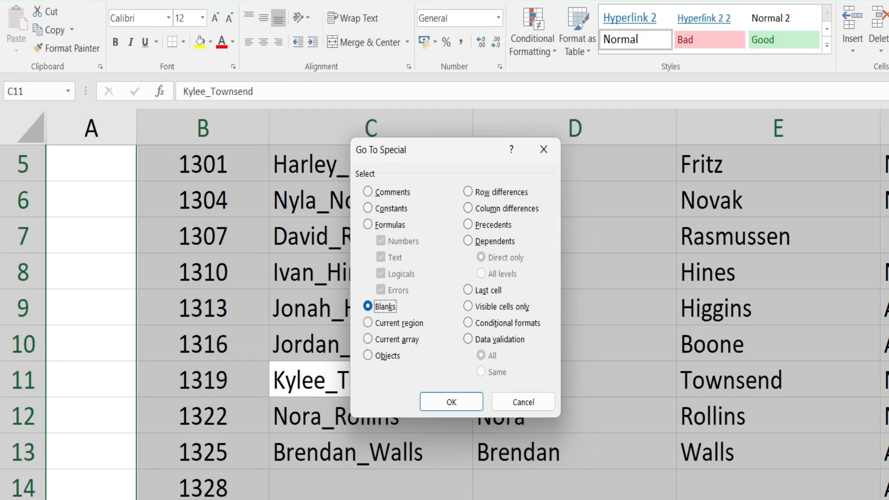
{"action": "left_click", "coordinate": [452, 402]}
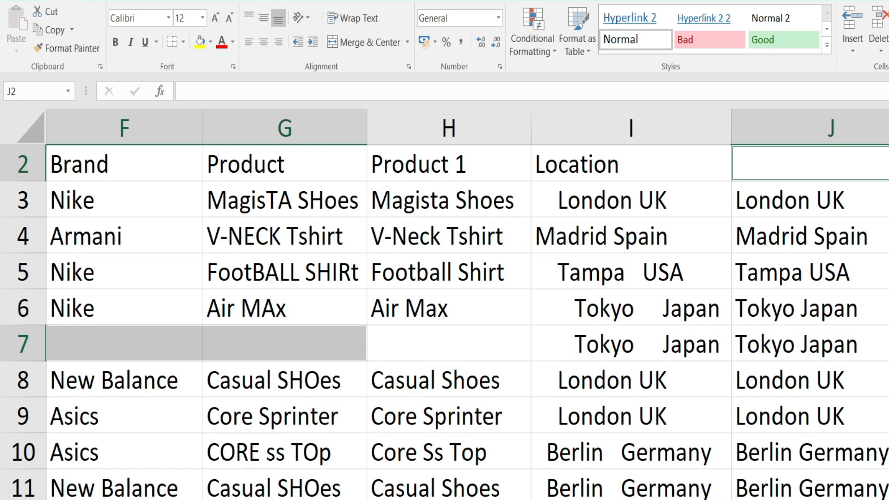
Step: Delete the selected blank cells with the Shift cells up option
{"action": "key", "text": "ctrl+minus"}
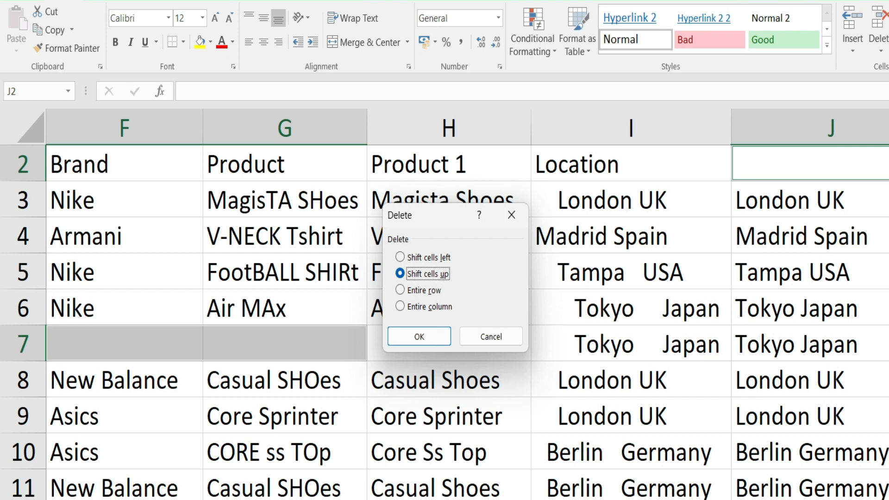
{"action": "key", "text": "Return"}
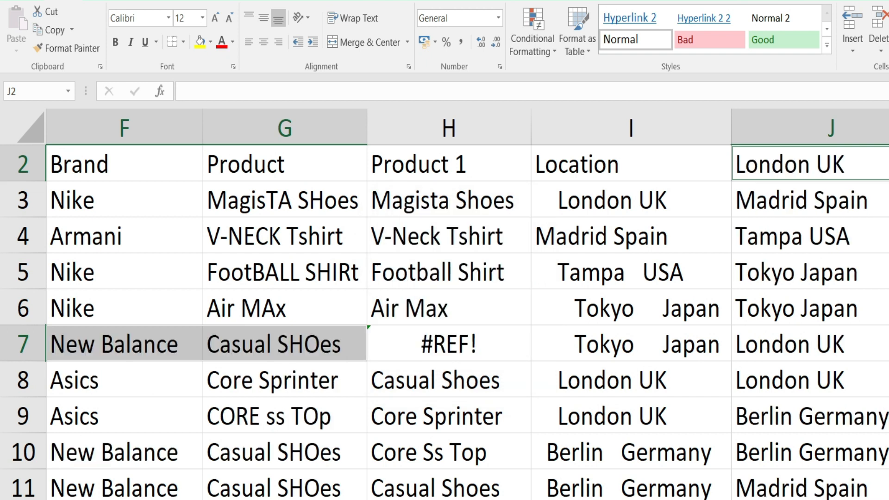
{"action": "scroll", "coordinate": [468, 304], "scroll_direction": "left", "scroll_amount": 5}
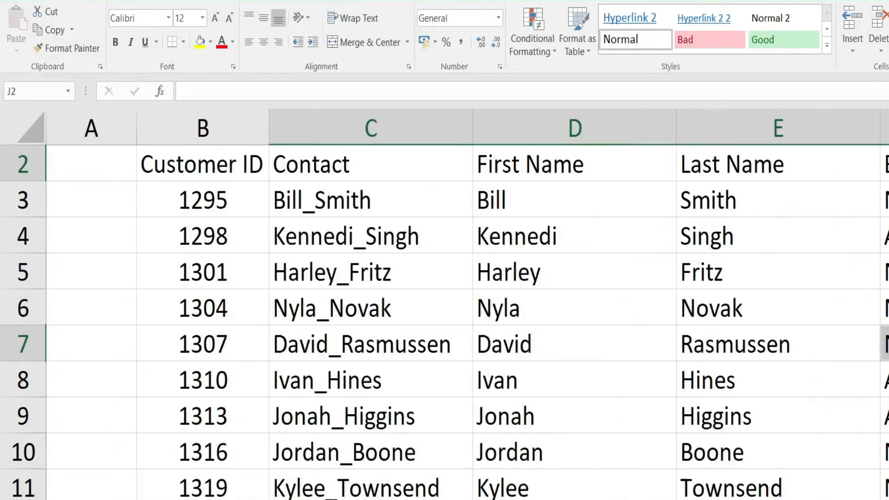